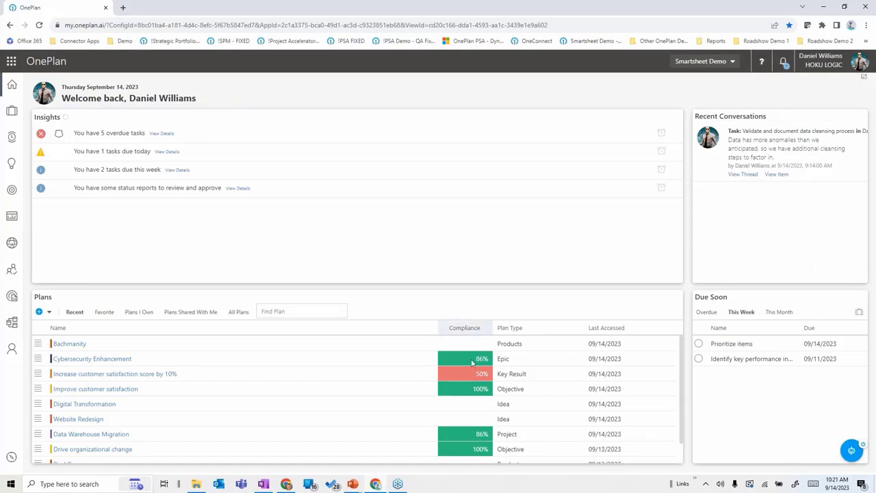
pyautogui.click(49, 312)
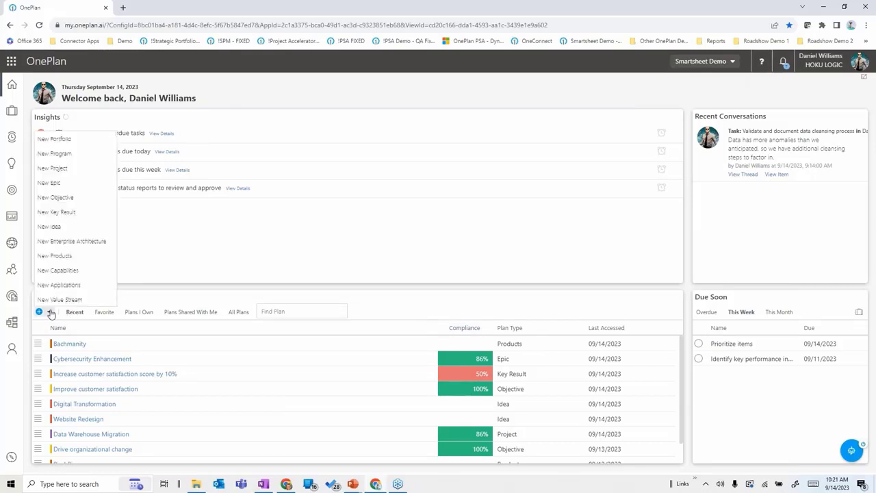
pyautogui.click(461, 84)
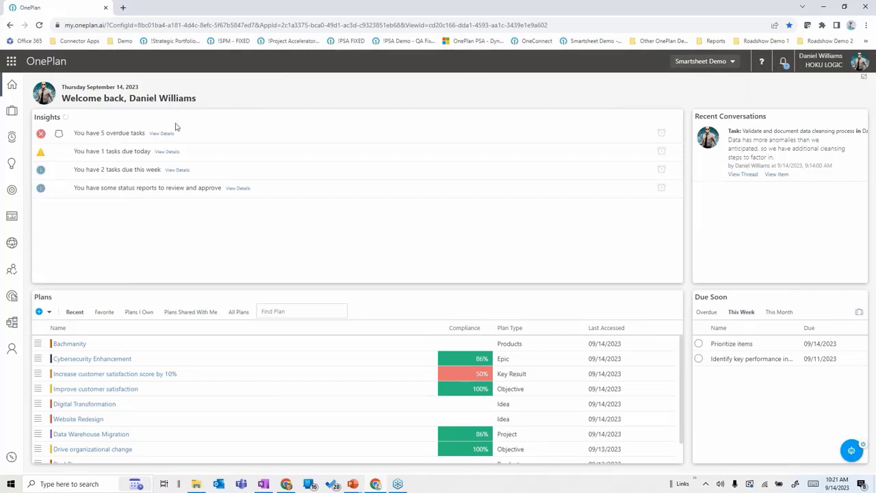
# Open the My Portfolio list and expand every portfolio through its programs down to the individual projects and epics.
pyautogui.click(11, 218)
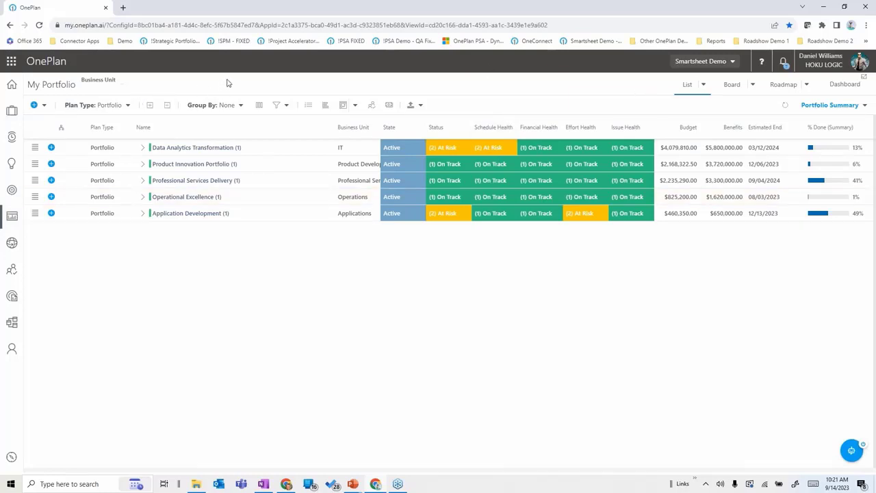
pyautogui.click(127, 106)
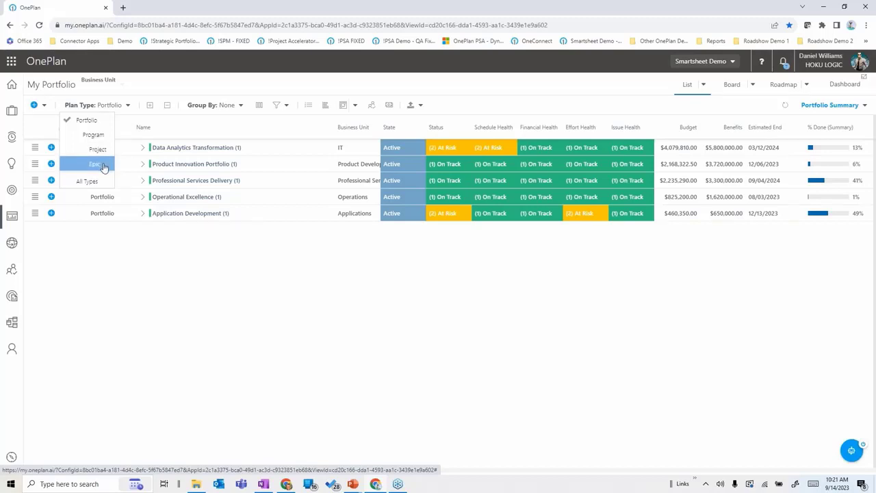
pyautogui.click(207, 80)
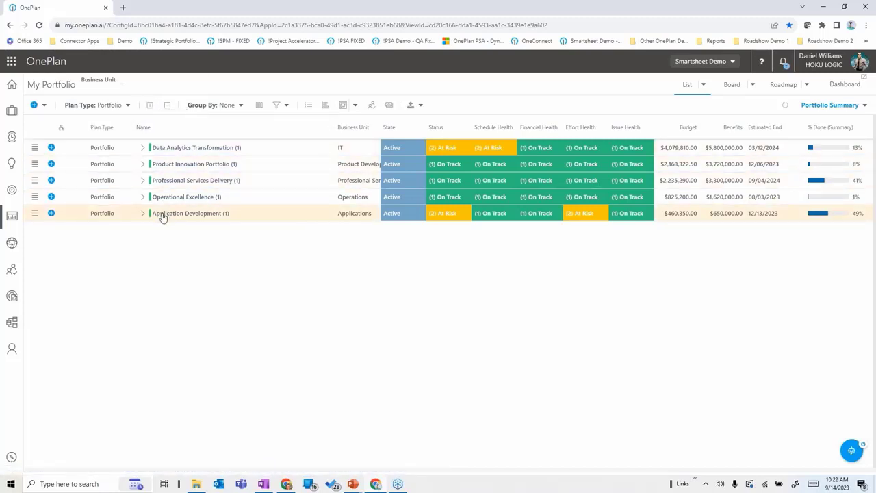
pyautogui.click(150, 105)
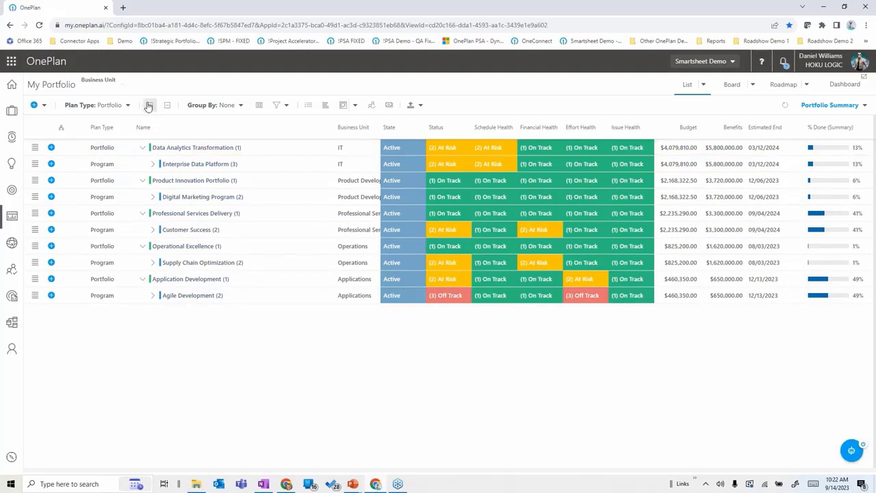
pyautogui.click(150, 105)
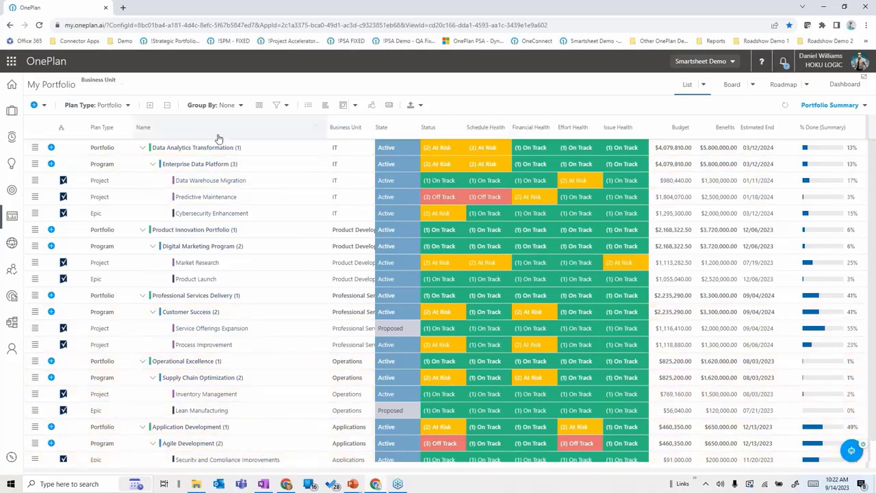
# View the portfolio list as Financial Summary and as Schedule Summary, bringing the timeline's mid-2023 bars into view.
pyautogui.click(703, 85)
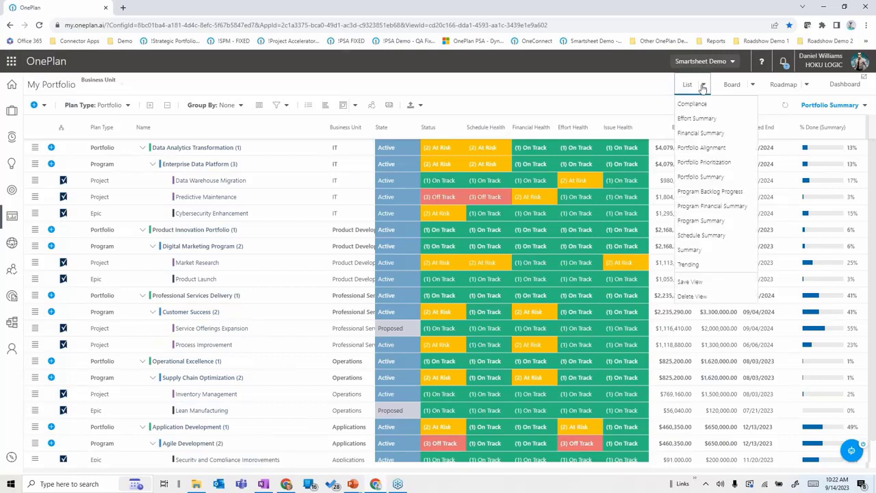
pyautogui.click(698, 132)
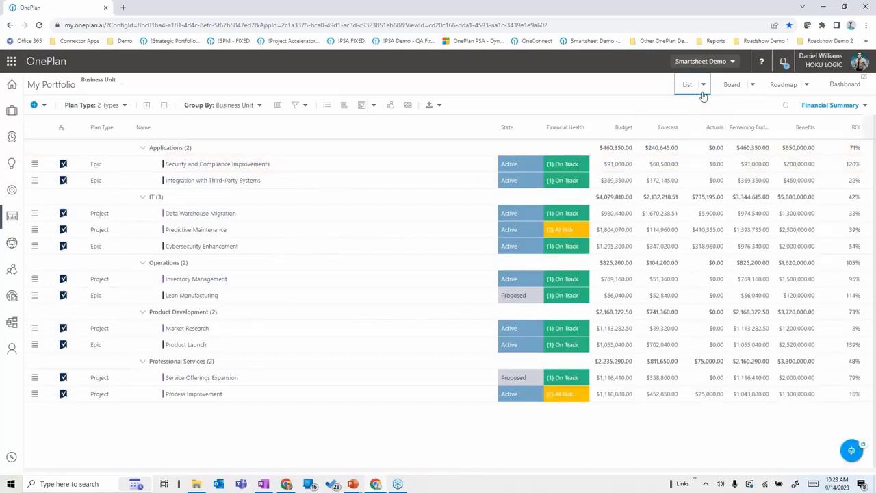
pyautogui.click(705, 88)
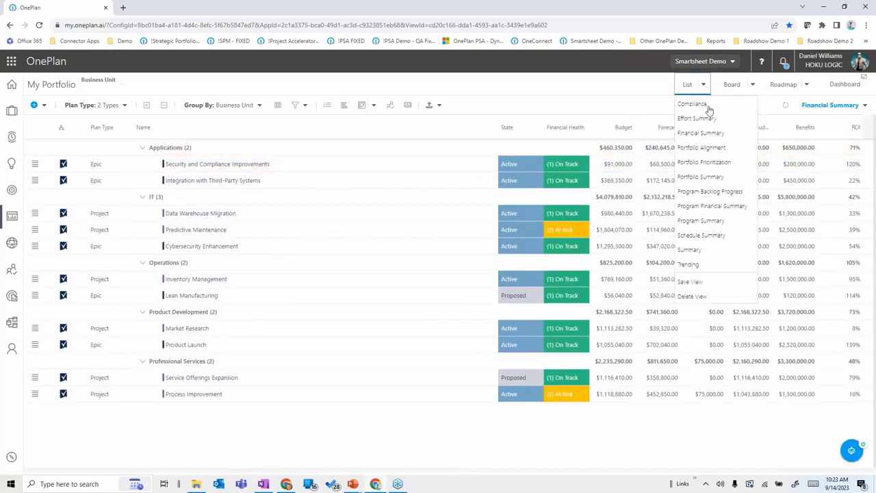
pyautogui.click(698, 238)
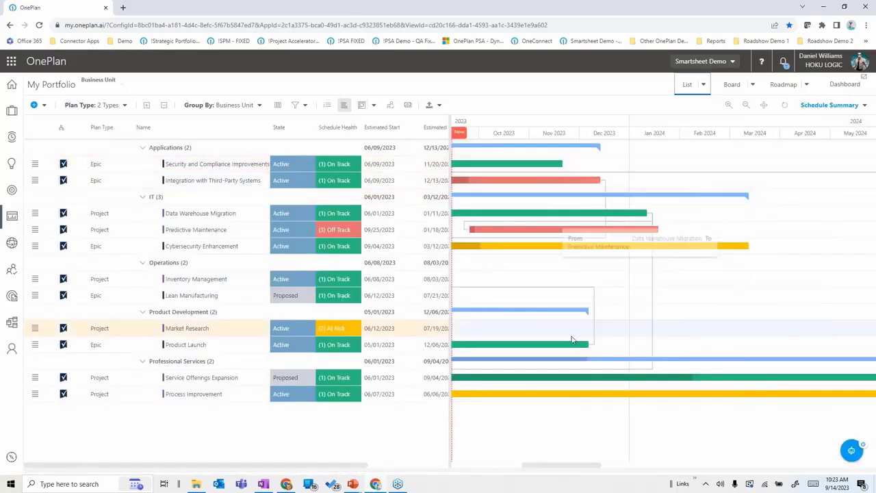
pyautogui.moveTo(570, 469); pyautogui.dragTo(532, 466)
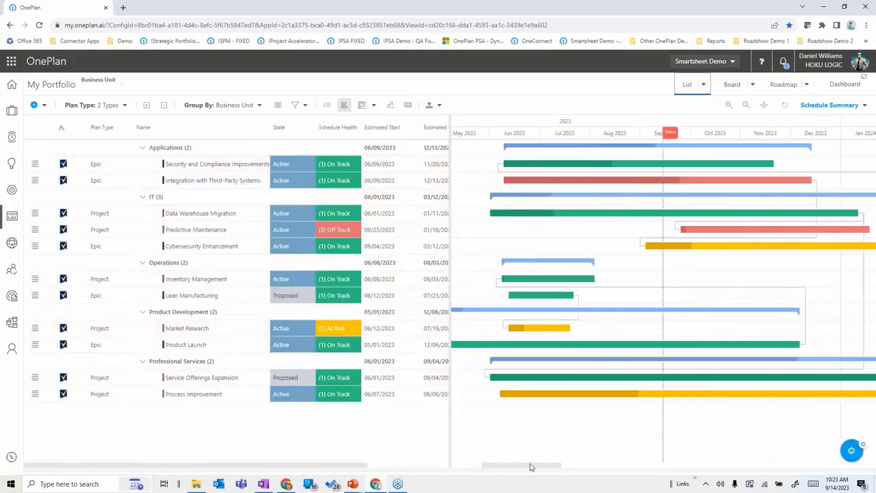
# Turn on row ranking in the Portfolio Prioritization view and try to move the Cybersecurity Enhancement epic below the last plan.
pyautogui.click(703, 86)
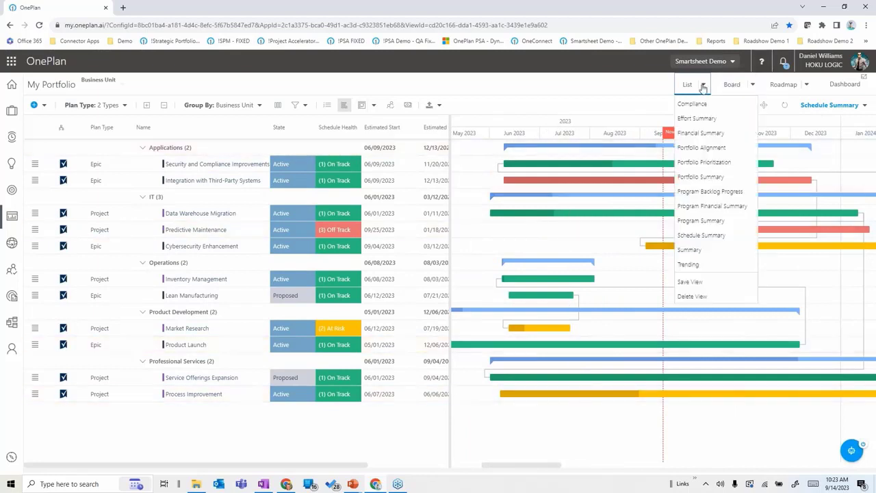
pyautogui.click(699, 165)
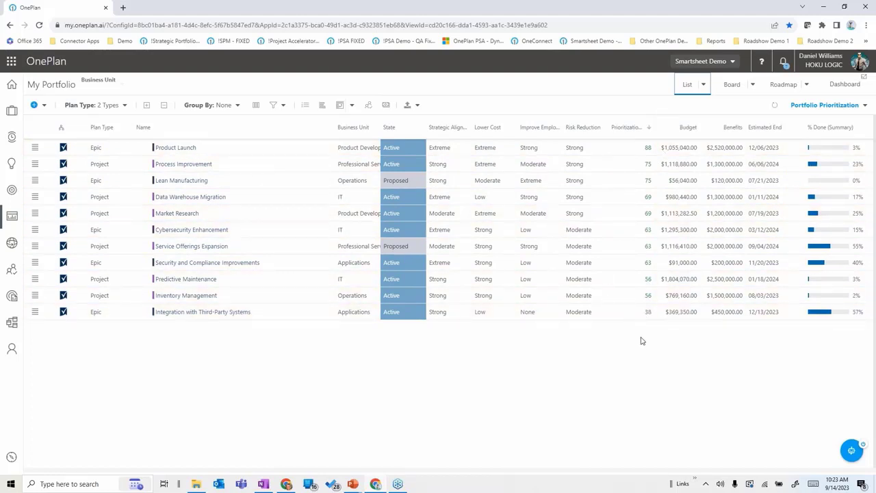
pyautogui.click(305, 104)
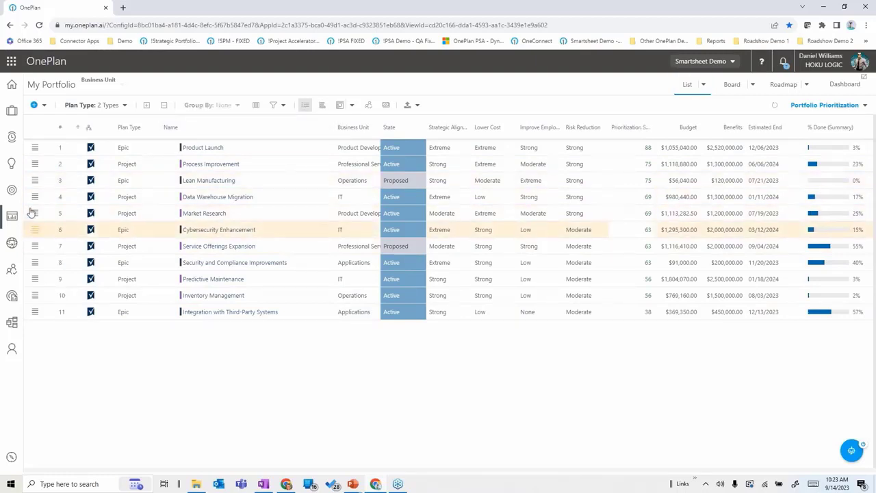
pyautogui.moveTo(33, 228); pyautogui.dragTo(206, 429)
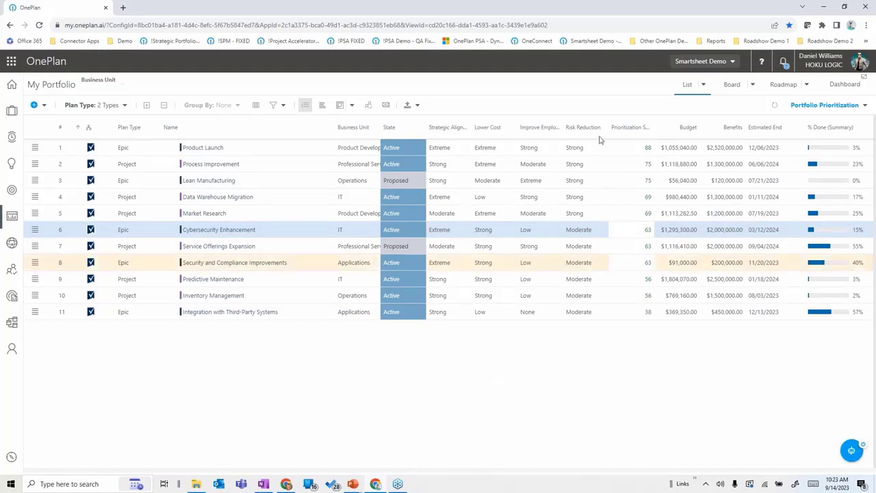
# Switch the portfolio list to the Summary view and filter the plans to the IT business unit.
pyautogui.click(703, 86)
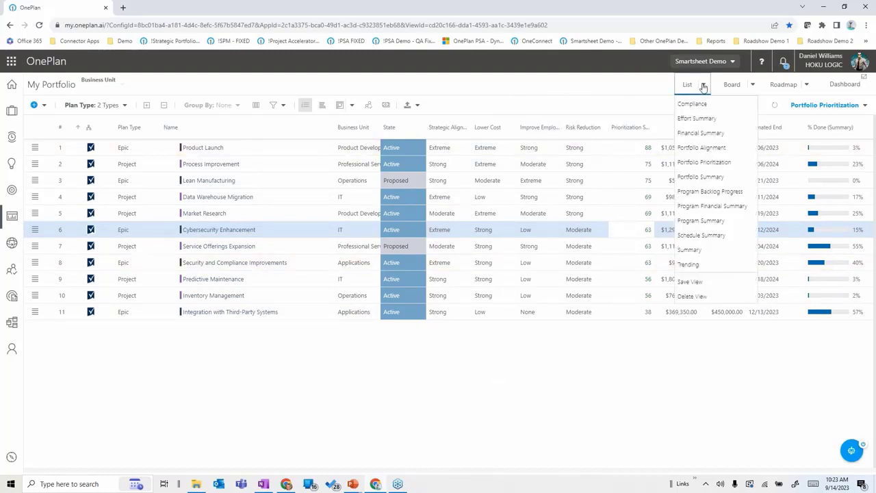
pyautogui.click(691, 250)
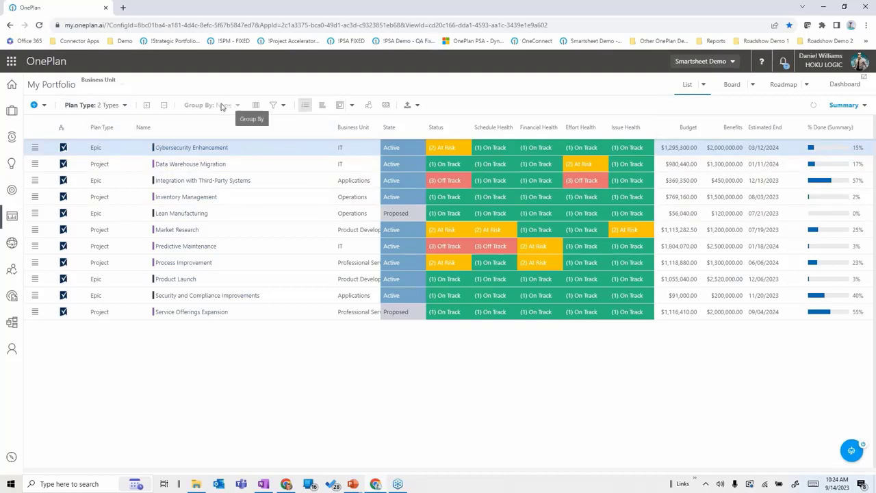
pyautogui.click(281, 107)
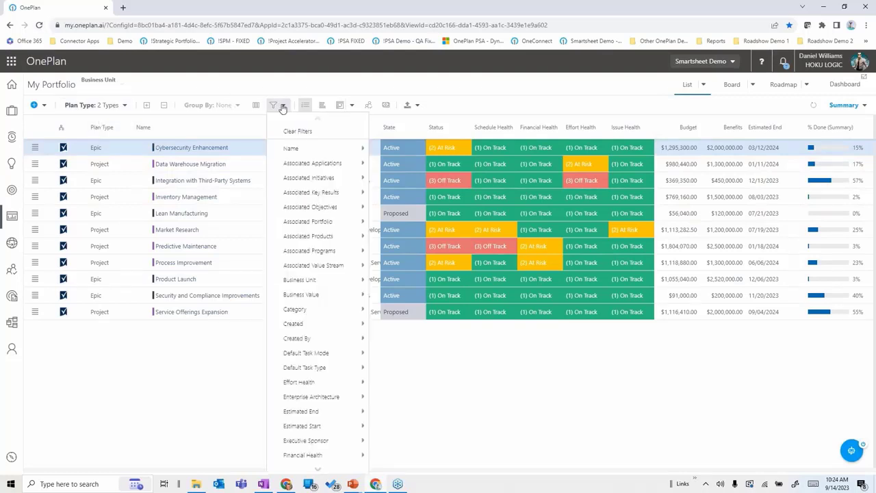
pyautogui.moveTo(305, 341)
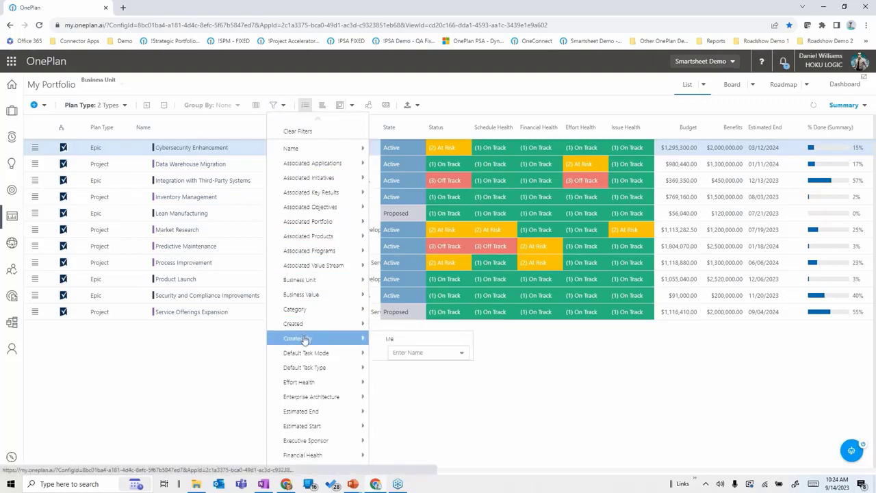
pyautogui.moveTo(313, 160)
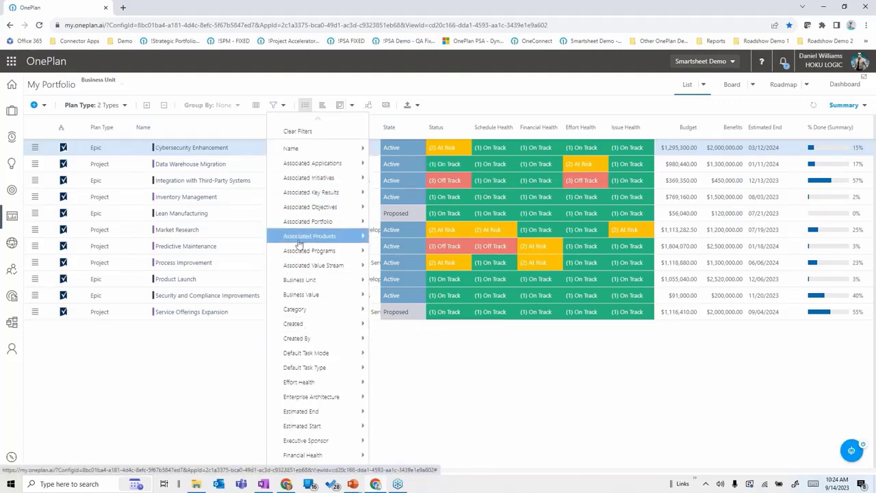
pyautogui.moveTo(301, 280)
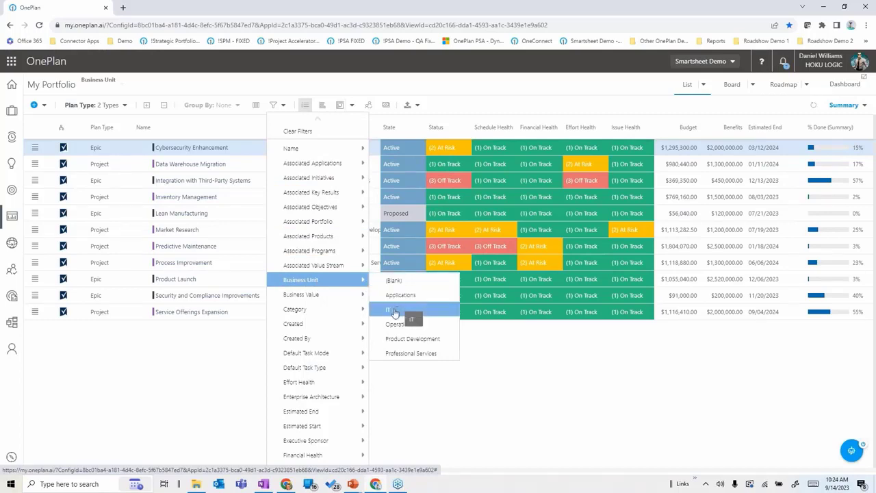
pyautogui.click(393, 311)
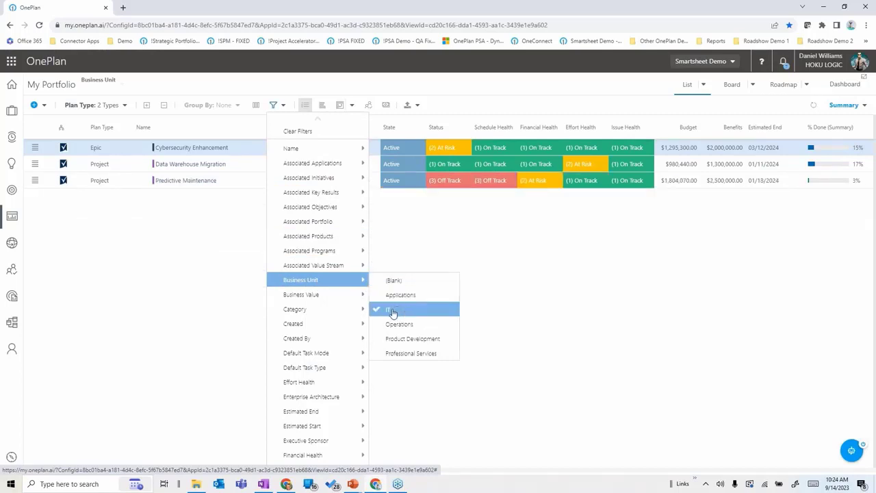
# Clear the list's filters and reselect the Summary view.
pyautogui.click(306, 136)
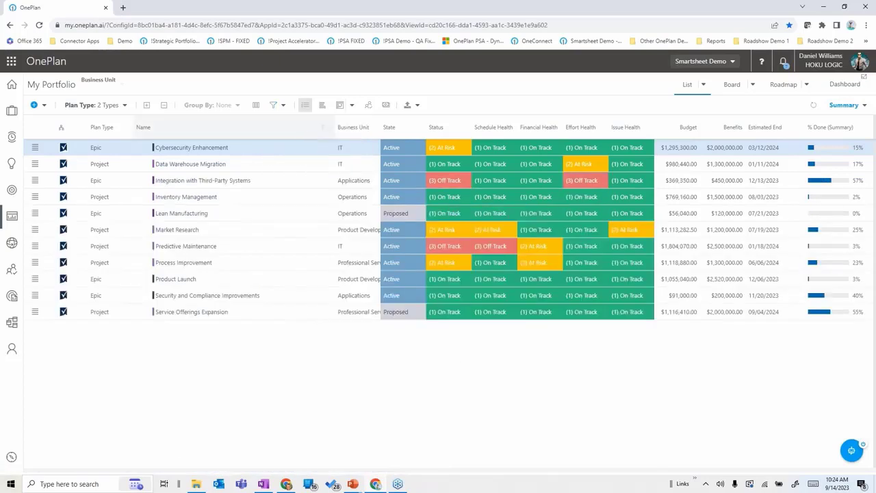
pyautogui.click(703, 85)
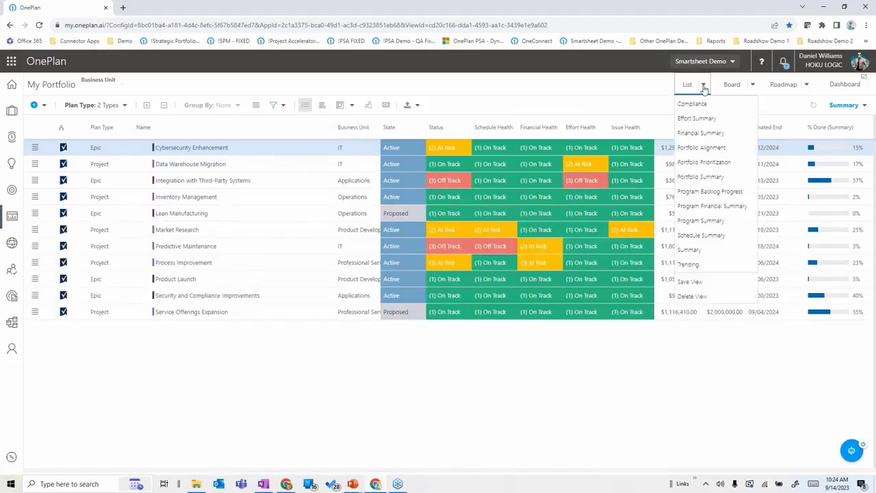
pyautogui.click(692, 252)
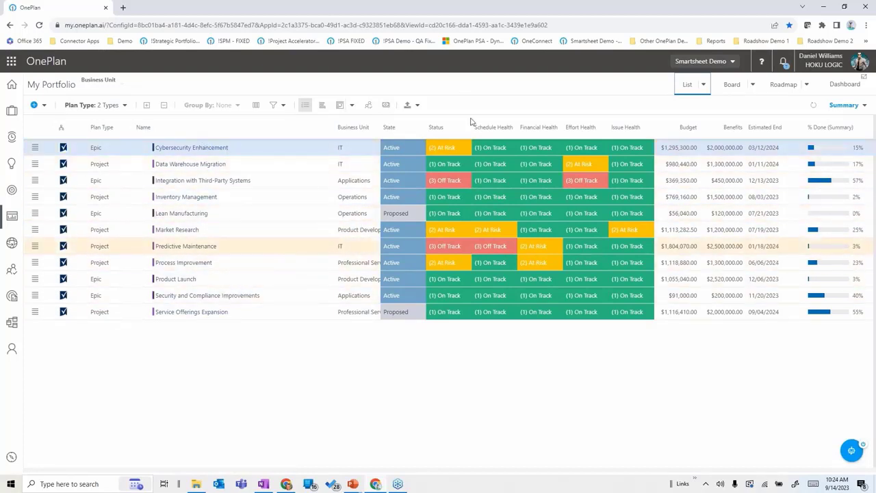
# Show the portfolio as a board and load the saved Board - Strategy layout.
pyautogui.click(730, 85)
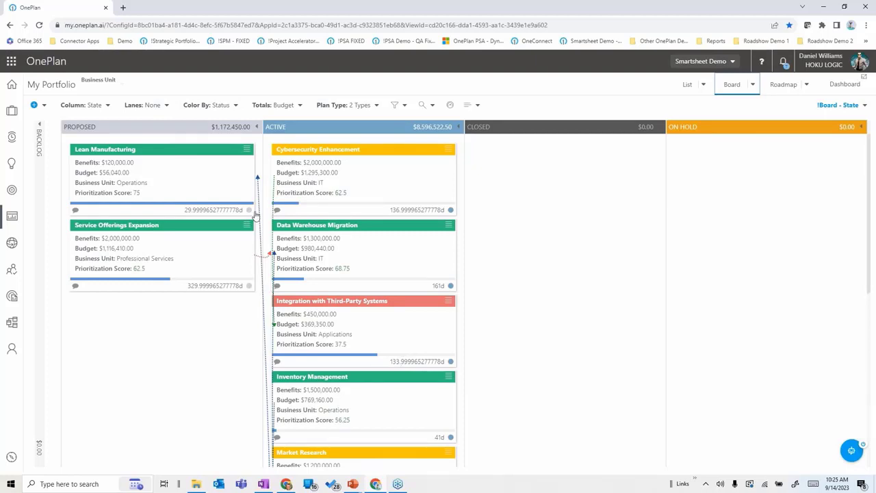
pyautogui.click(846, 106)
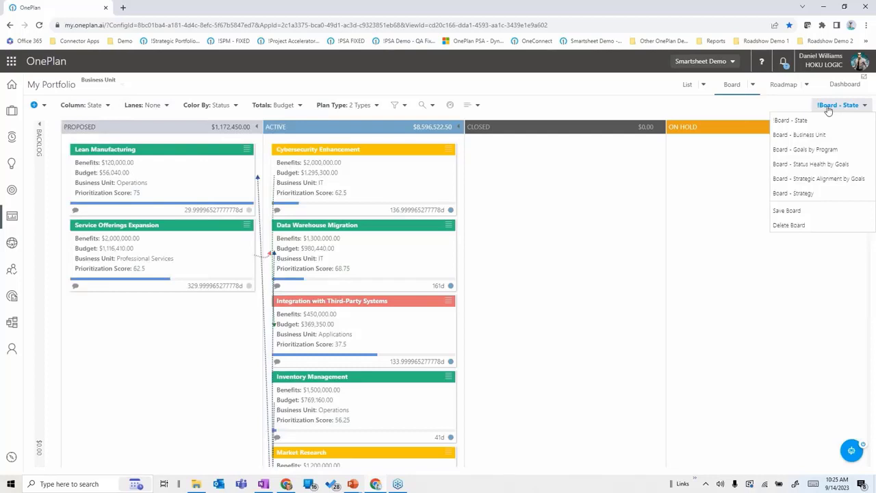
pyautogui.click(793, 194)
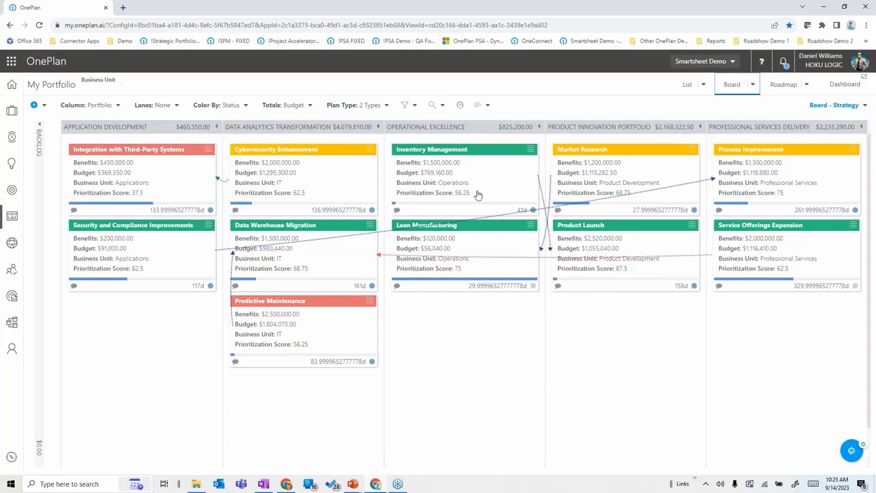
# Open the detail form of the Integration with Third-Party Systems epic and review its fields down to the financials and effort.
pyautogui.moveTo(296, 149)
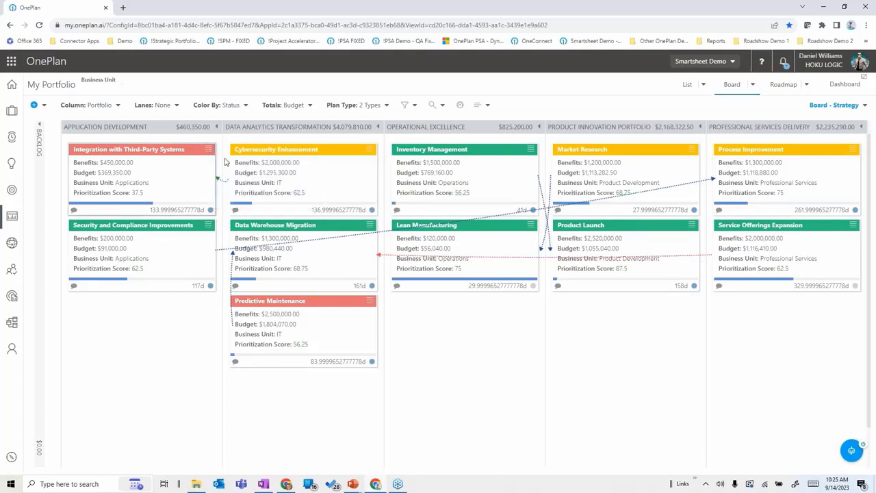
pyautogui.moveTo(206, 156)
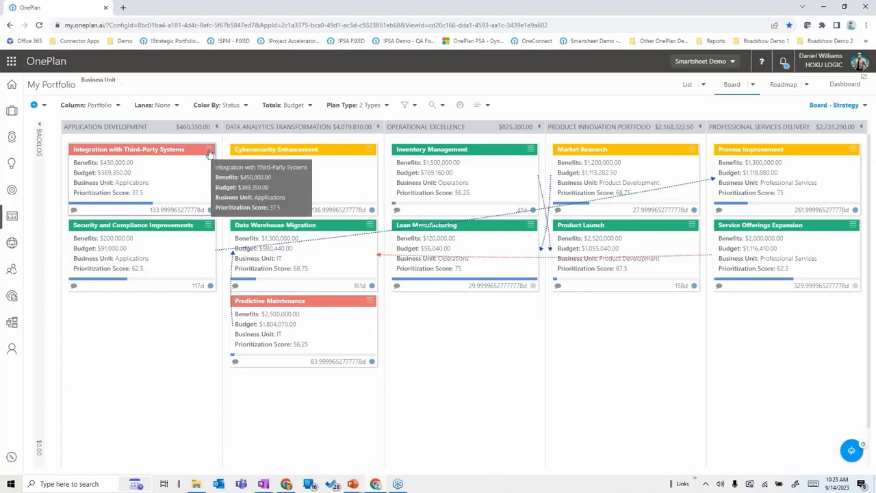
pyautogui.click(210, 151)
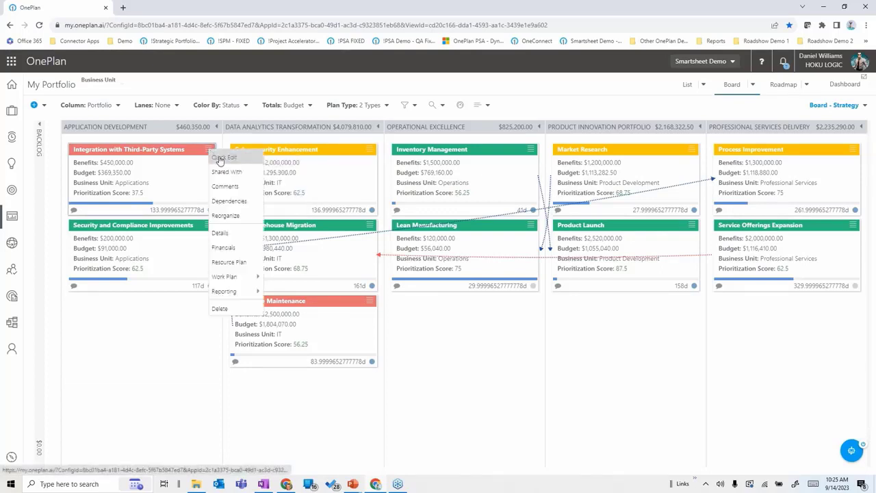
pyautogui.click(221, 186)
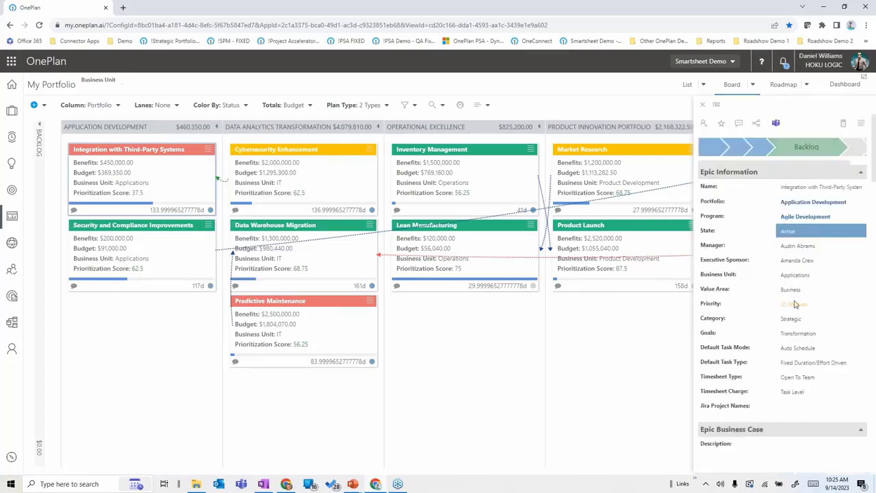
pyautogui.scroll(-8, 797, 306)
pyautogui.scroll(-10, 797, 311)
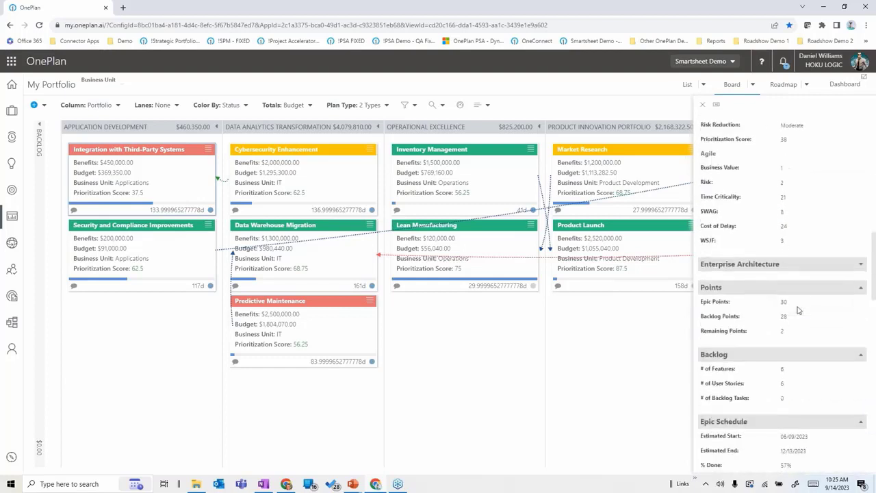
pyautogui.scroll(-8, 797, 310)
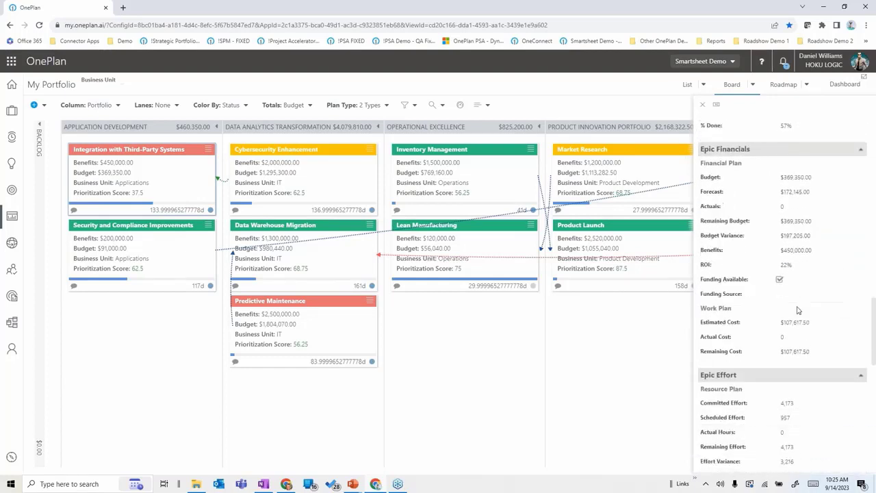
# Review the epic's effort and health fields, expand its Enterprise Architecture section to see the associated key results, and close the form.
pyautogui.scroll(-4, 795, 310)
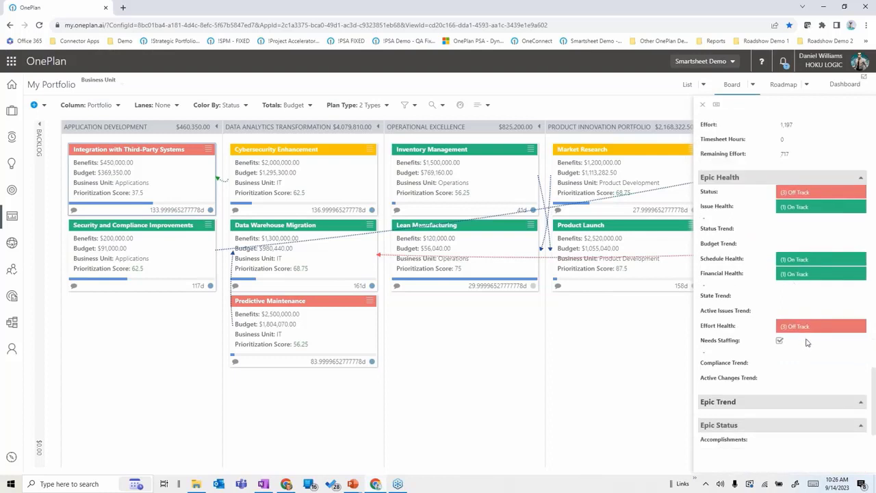
pyautogui.scroll(12, 807, 342)
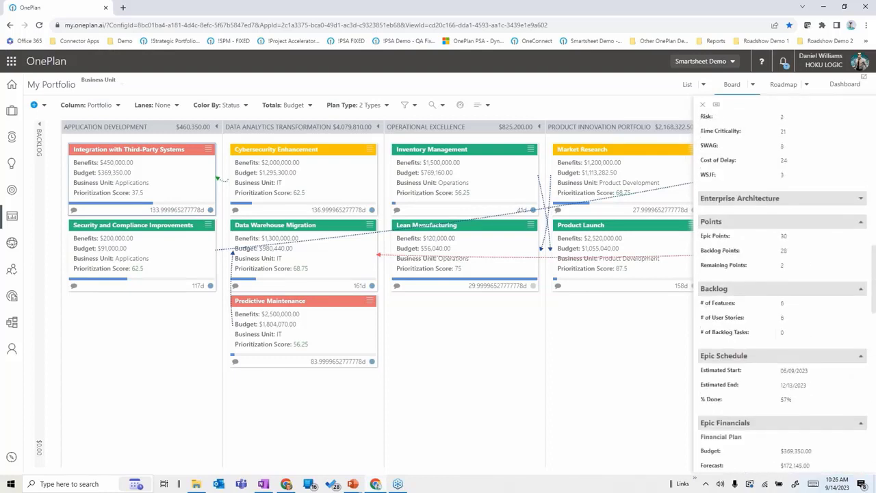
pyautogui.click(860, 199)
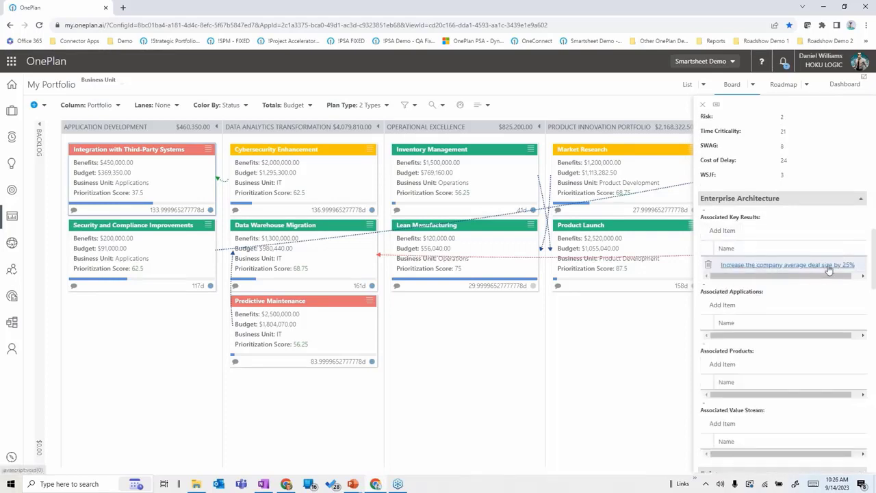
pyautogui.click(702, 105)
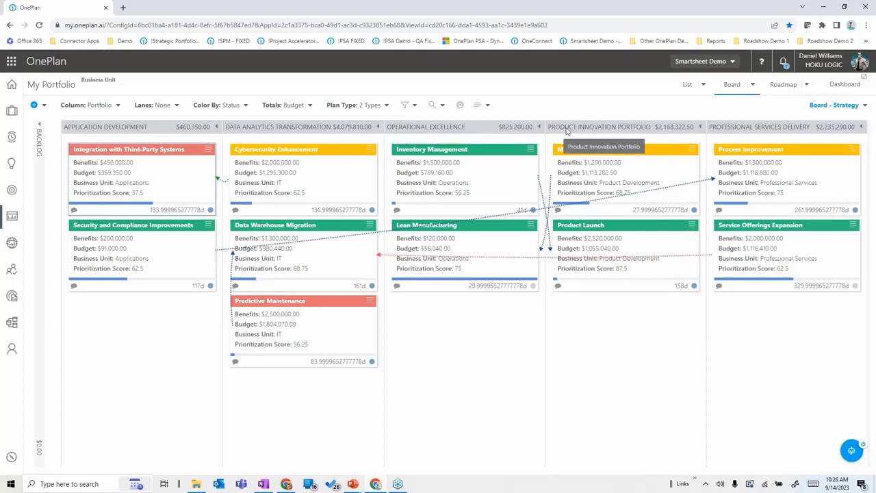
# Load the saved Board - Strategic Alignment by Goals layout for the portfolio board.
pyautogui.click(825, 106)
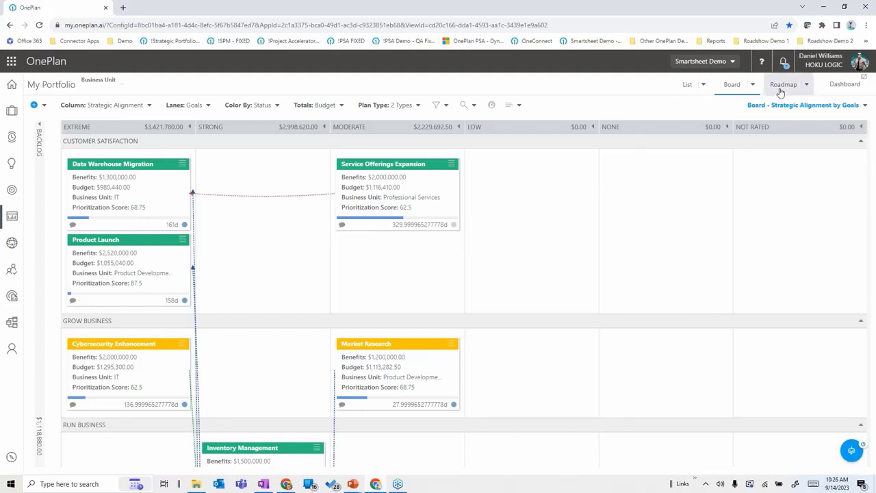
# Show the portfolio as a roadmap and load the Roadmap - Goals and Roadmap - Strategy layouts in turn.
pyautogui.click(781, 87)
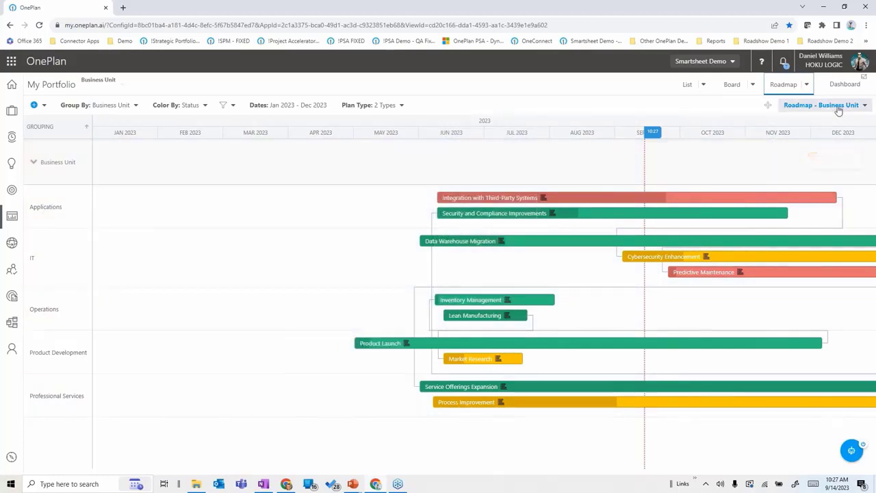
pyautogui.click(838, 106)
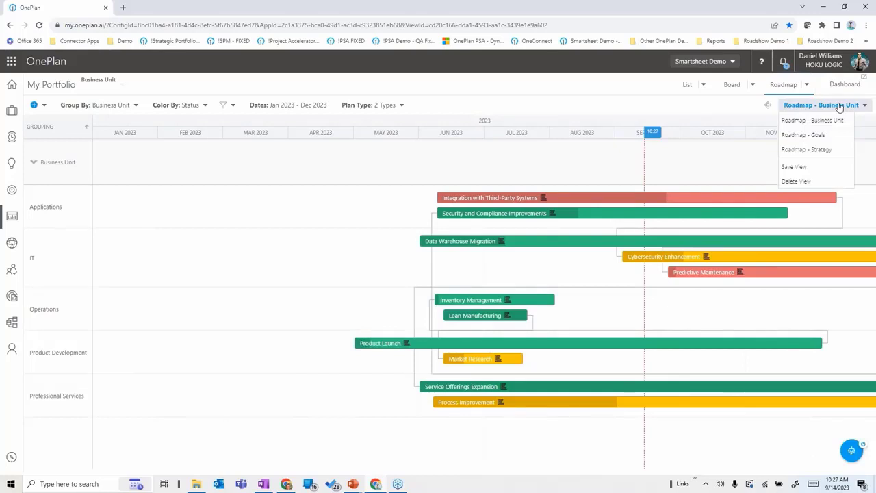
pyautogui.click(813, 135)
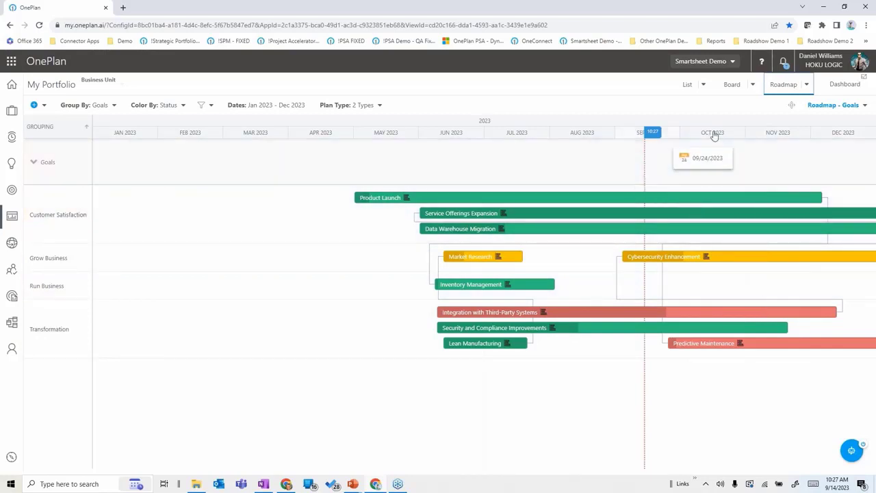
pyautogui.click(830, 105)
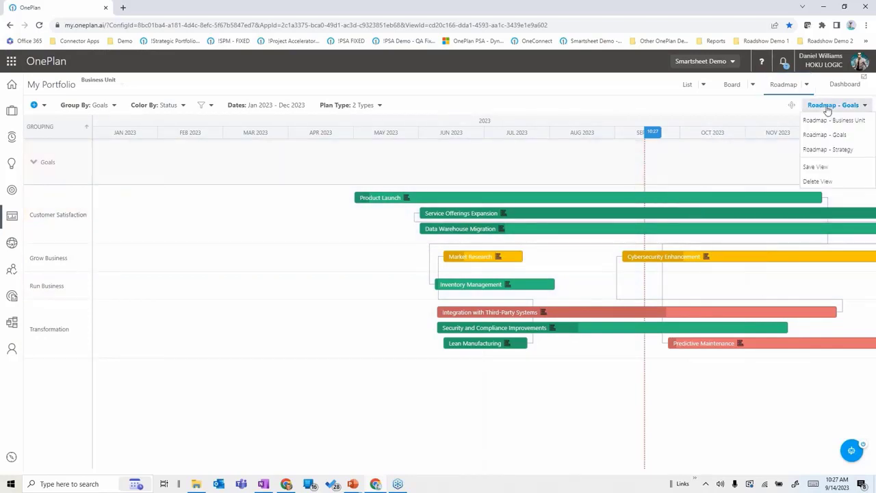
pyautogui.click(828, 149)
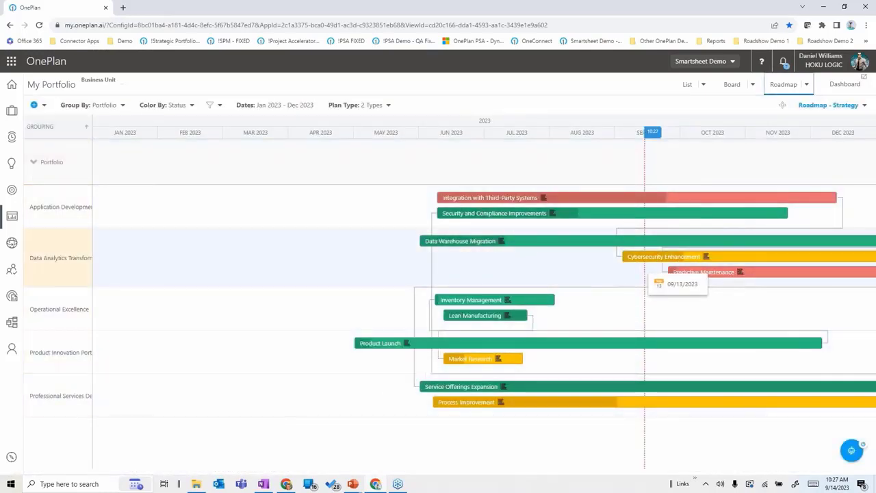
# Open the Visualize report of the Data Warehouse Migration project from the roadmap.
pyautogui.moveTo(560, 199)
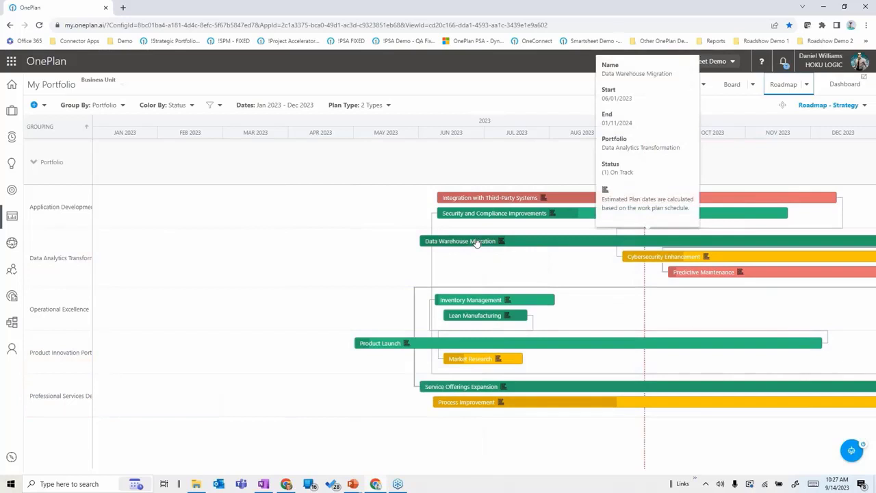
pyautogui.rightClick(476, 243)
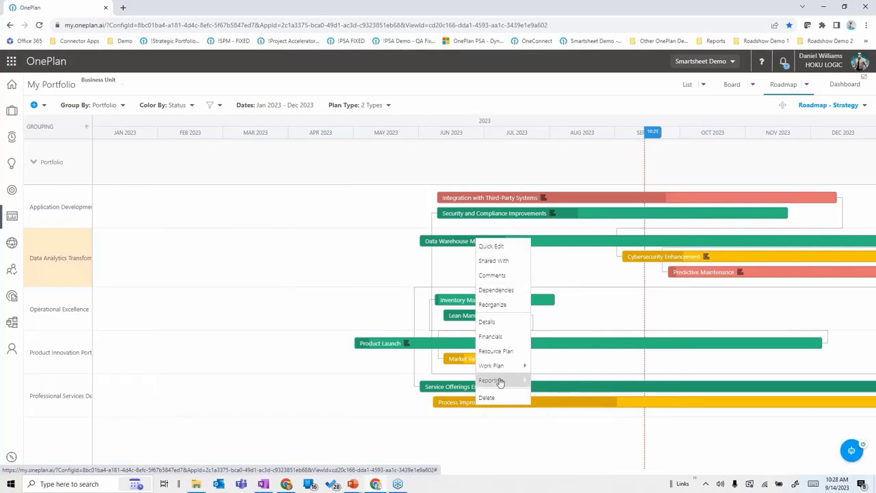
pyautogui.moveTo(503, 381)
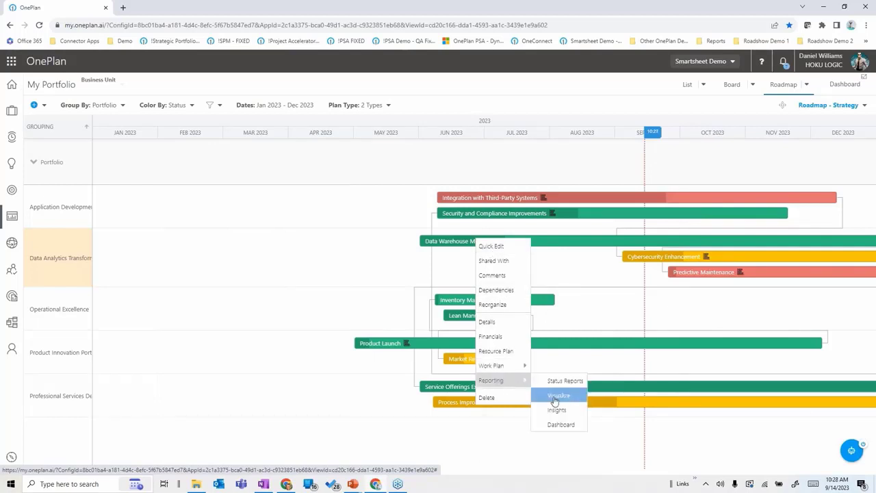
pyautogui.click(559, 396)
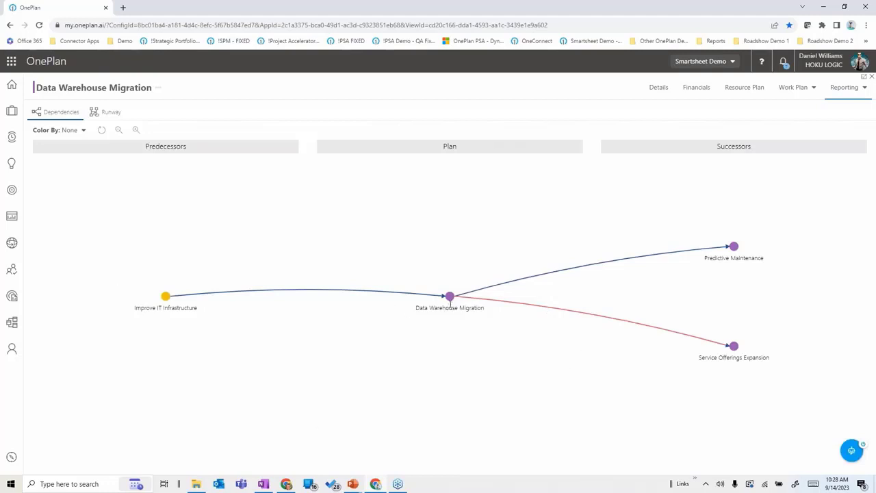
# View the Improve IT Infrastructure predecessor's fields with Quick Edit from the dependency diagram, and close the form.
pyautogui.click(168, 302)
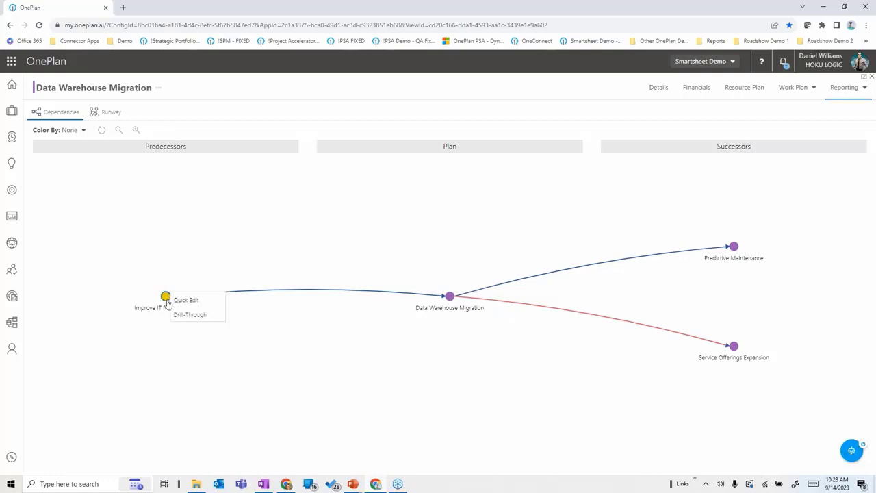
pyautogui.click(182, 299)
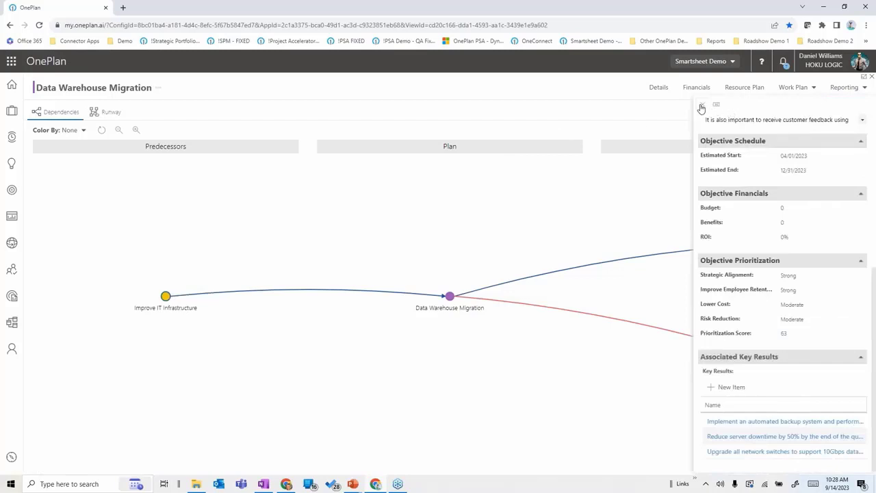
pyautogui.click(702, 104)
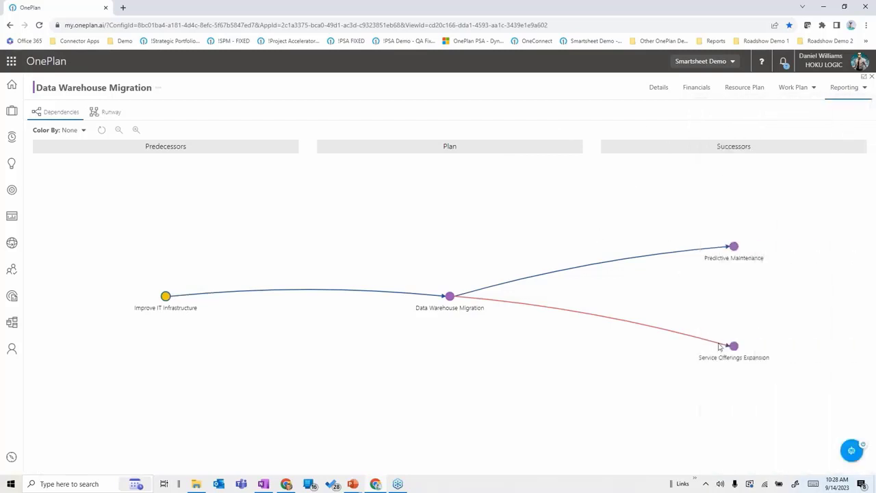
# Show the project's Runway diagram and look across its columns from objectives to applications.
pyautogui.click(106, 114)
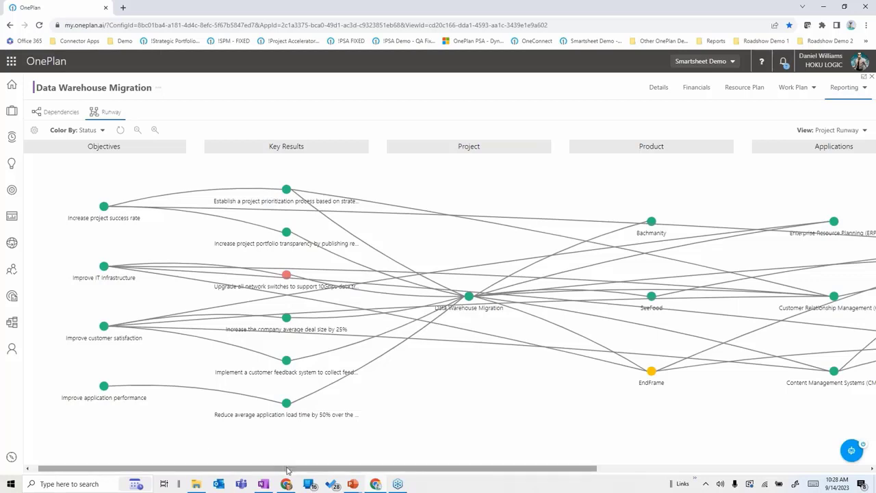
pyautogui.moveTo(289, 470); pyautogui.dragTo(383, 472)
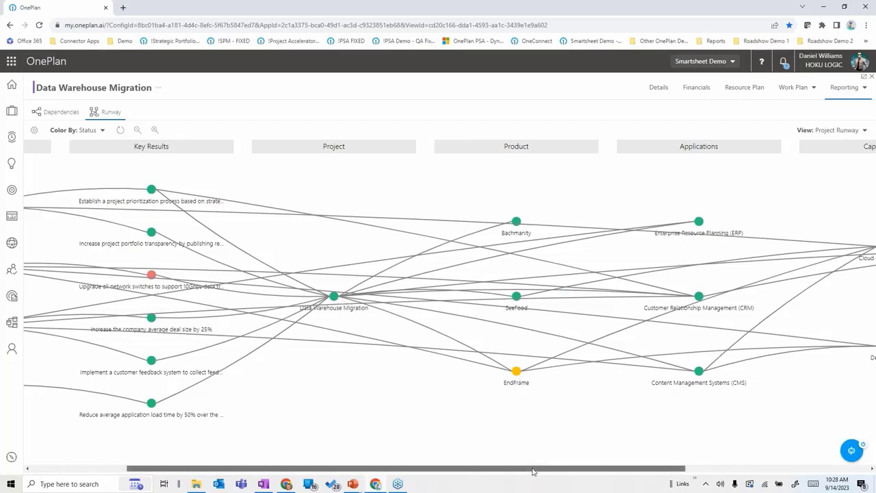
pyautogui.moveTo(533, 471); pyautogui.dragTo(308, 440)
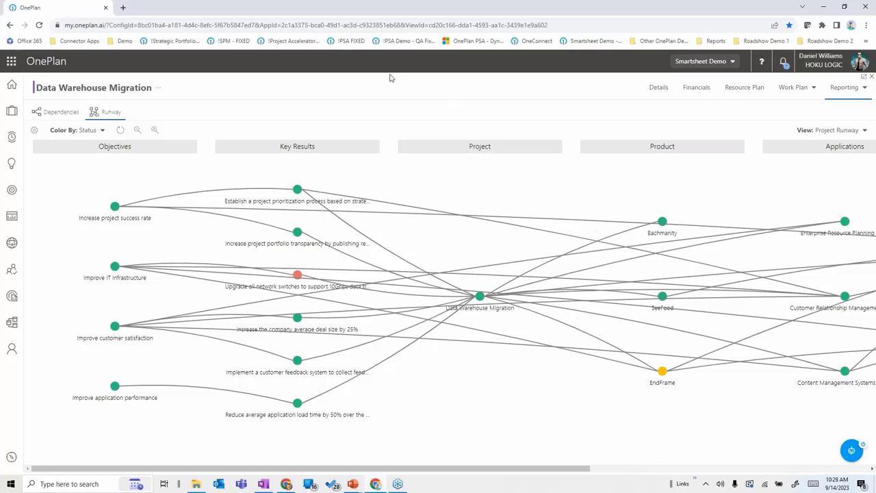
# Return to the portfolio's Compliance list and select the governance workflow value of the Cybersecurity Enhancement epic.
pyautogui.click(12, 217)
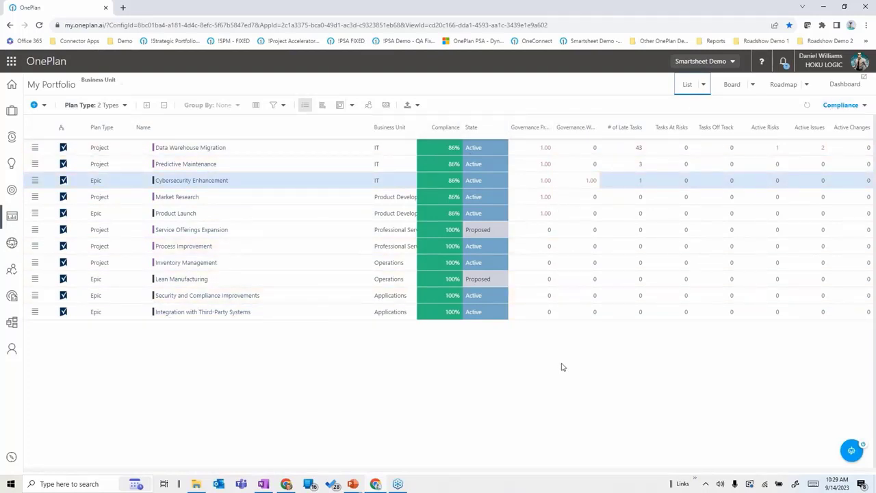
pyautogui.click(589, 179)
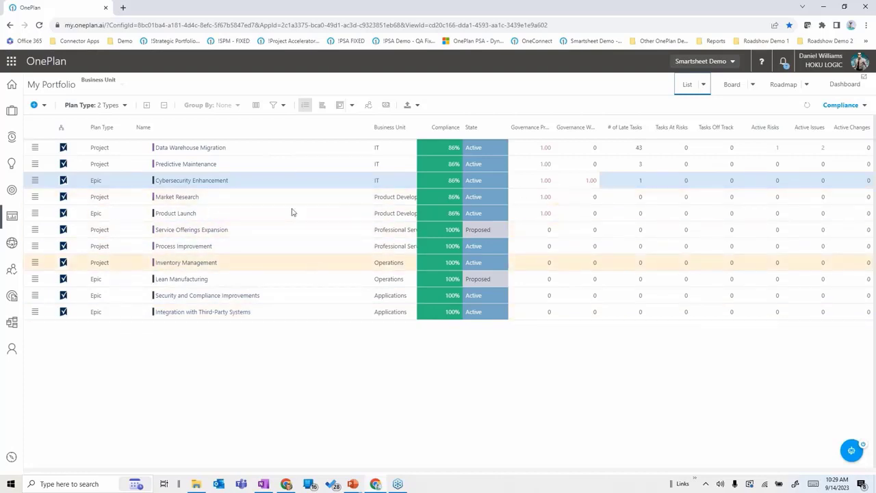
# Open the Data Warehouse Migration project's details, activate its Description for editing, and look through the business case down to the prioritization.
pyautogui.click(188, 149)
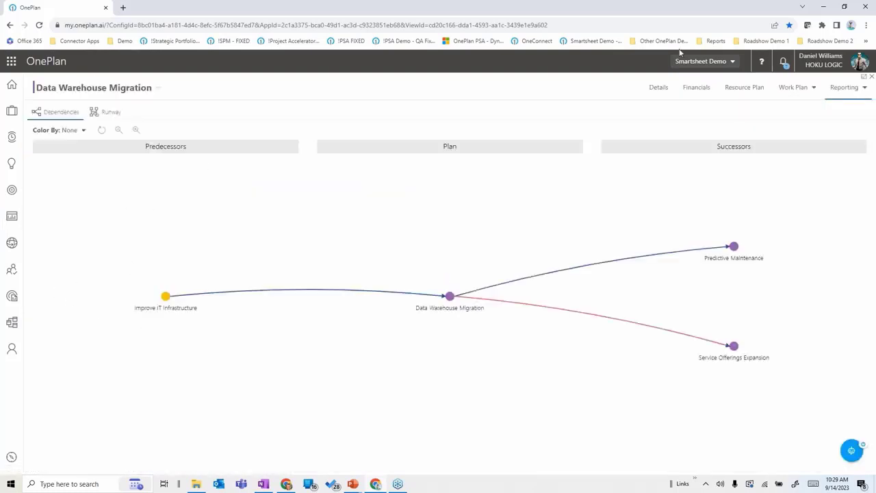
pyautogui.click(656, 89)
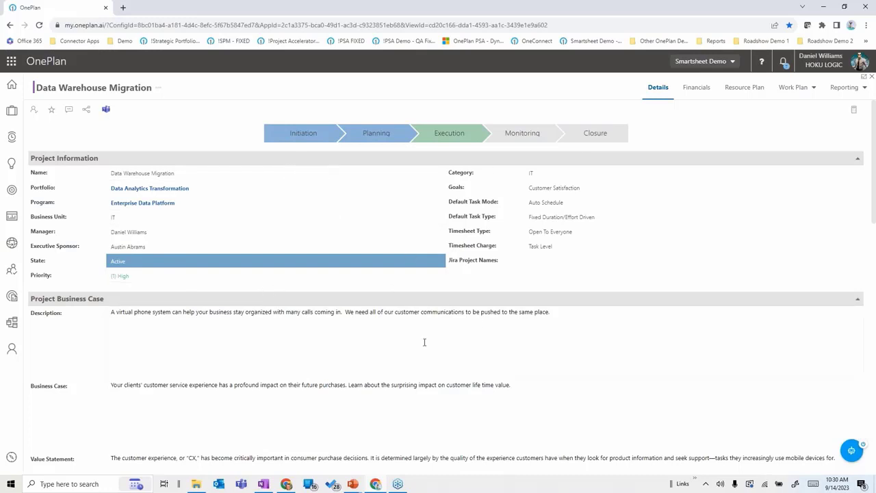
pyautogui.click(391, 340)
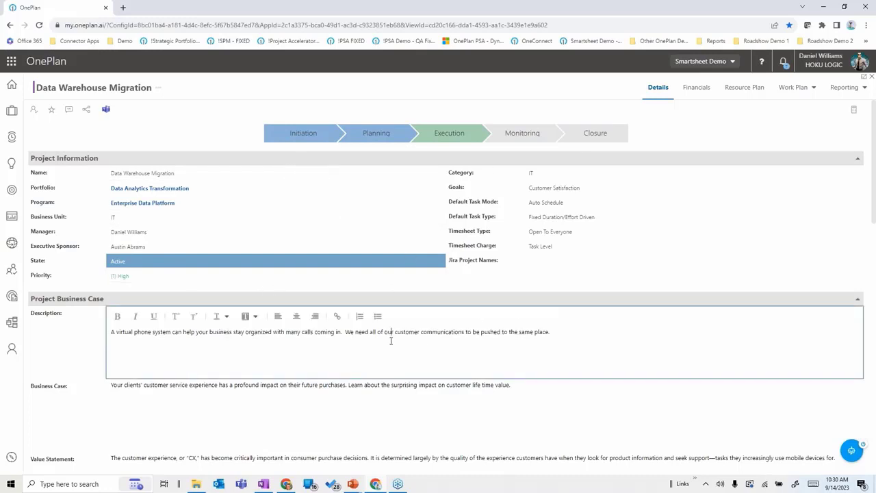
pyautogui.scroll(-2, 391, 340)
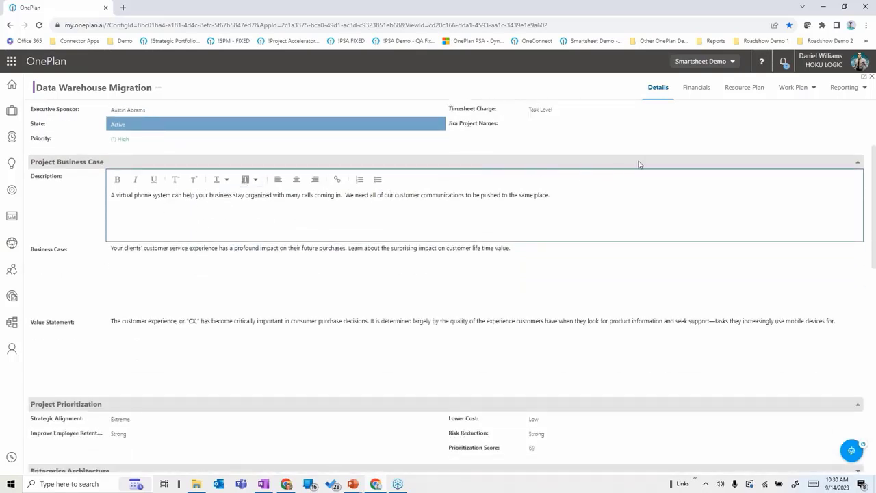
pyautogui.scroll(-2, 320, 336)
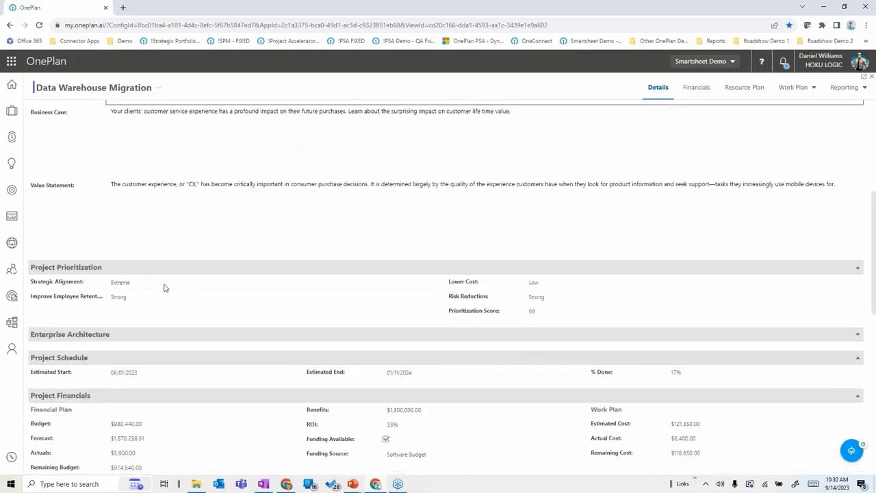
# View the rating options for Strategic Alignment and Lower Cost under Project Prioritization.
pyautogui.click(164, 286)
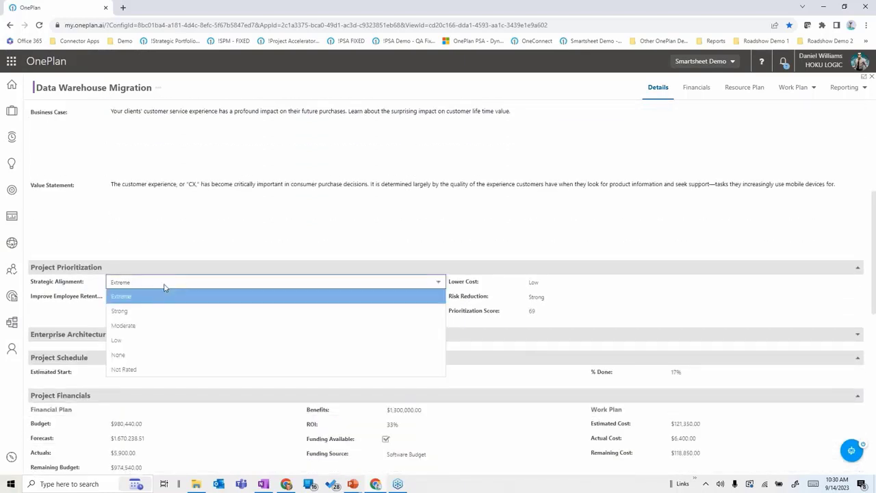
pyautogui.click(376, 295)
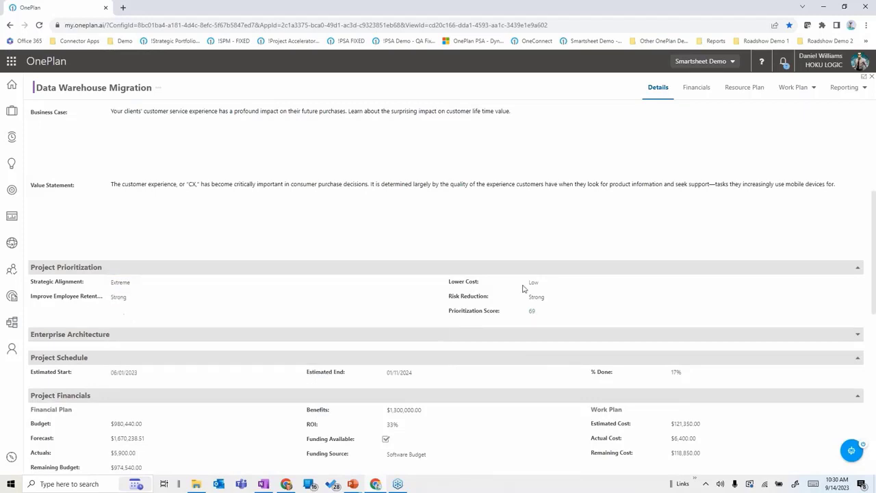
pyautogui.click(546, 285)
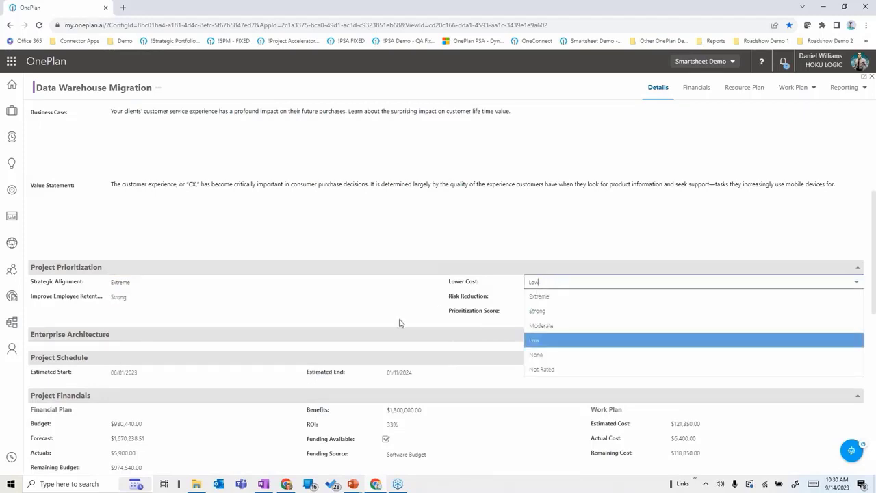
pyautogui.click(495, 330)
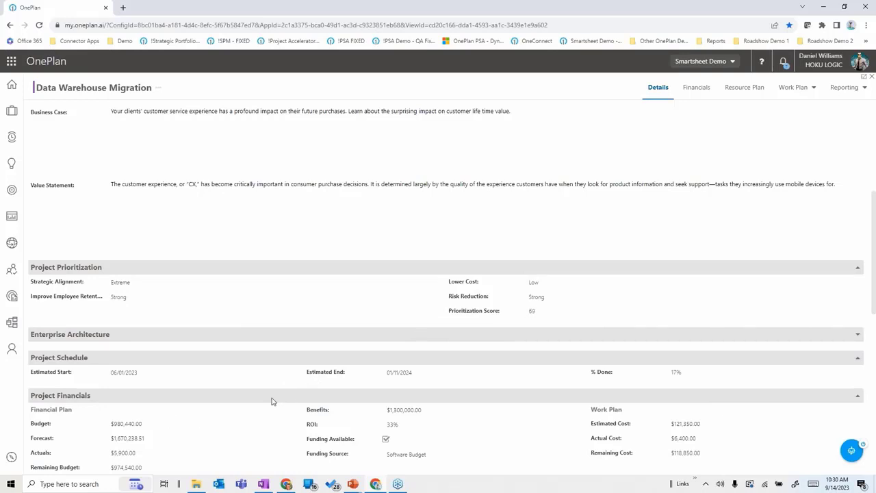
# Review the project's schedule, financials, effort and health, and expand the Enterprise Architecture section to see its associated key results and applications.
pyautogui.scroll(-2, 273, 401)
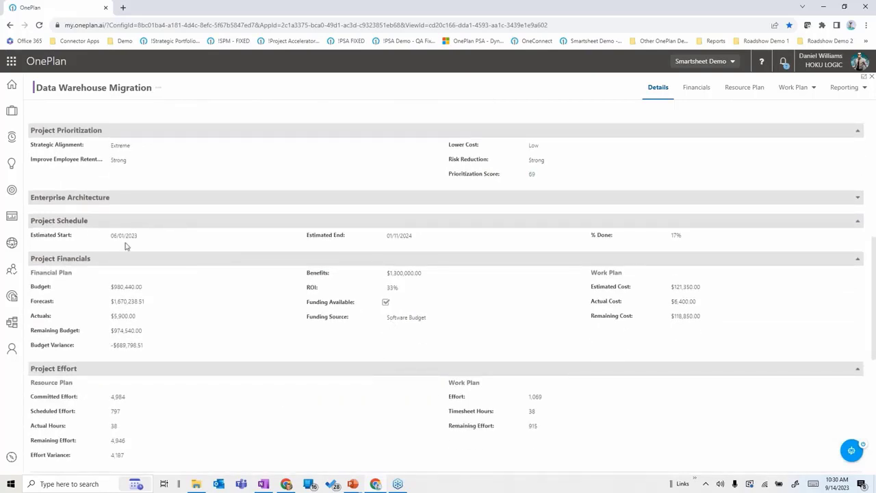
pyautogui.scroll(-3, 192, 414)
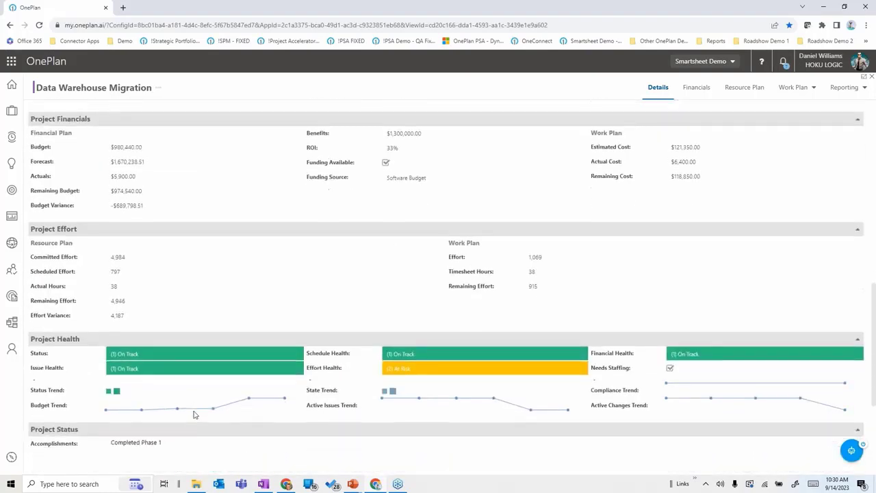
pyautogui.scroll(3, 719, 273)
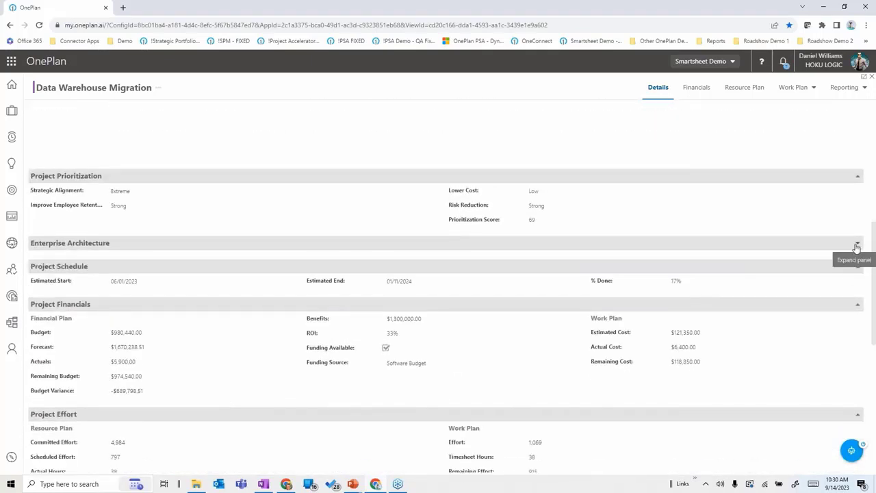
pyautogui.click(857, 247)
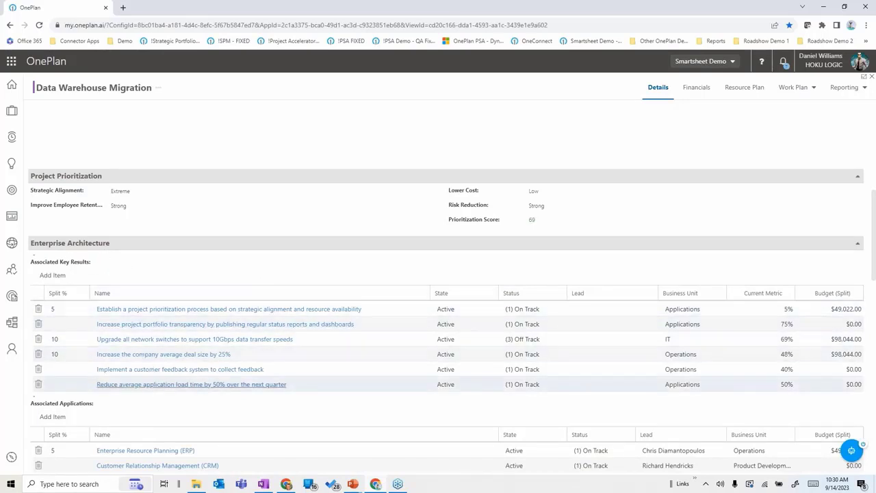
# Look through the associated key results, applications, products and value stream, and collapse the Enterprise Architecture section.
pyautogui.scroll(-1, 165, 373)
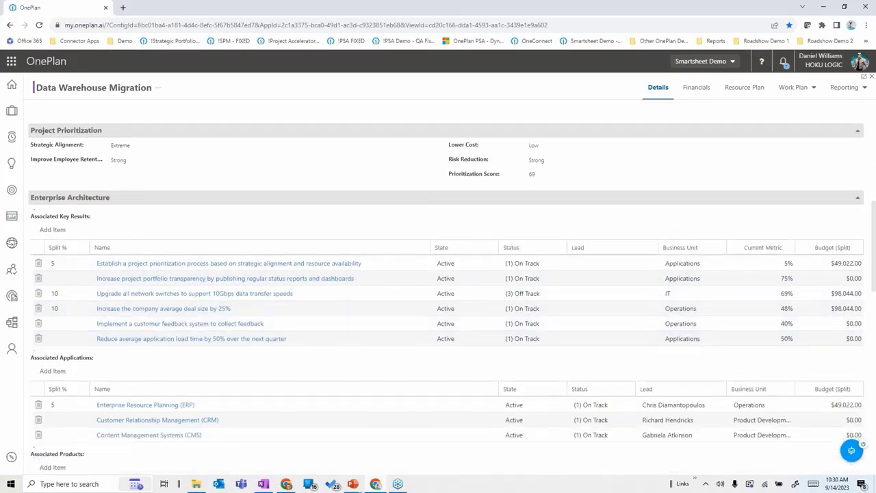
pyautogui.scroll(-2, 445, 273)
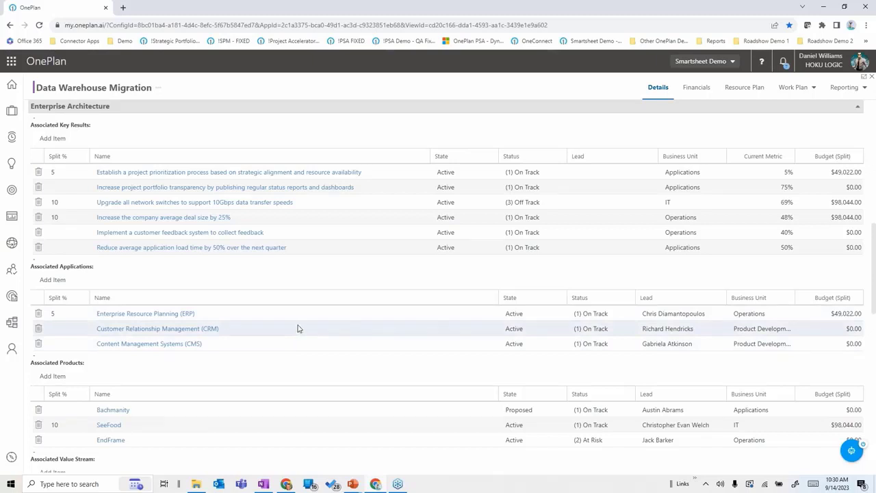
pyautogui.scroll(-2, 297, 329)
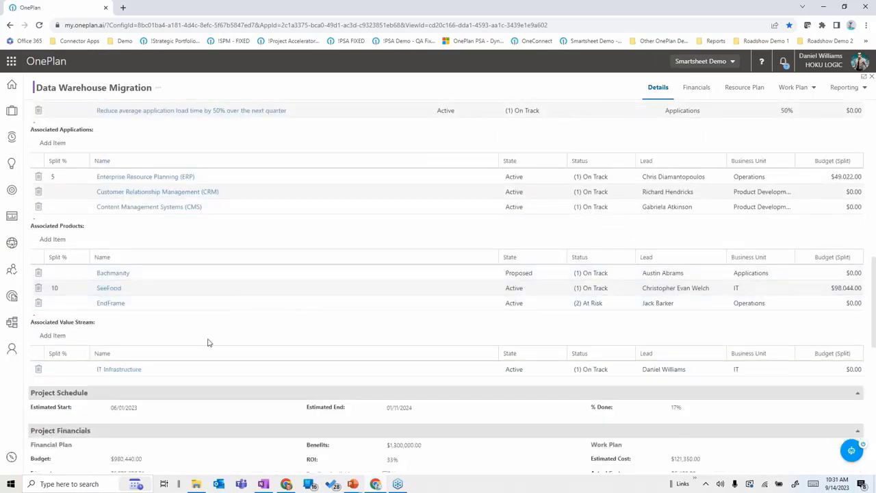
pyautogui.scroll(5, 233, 377)
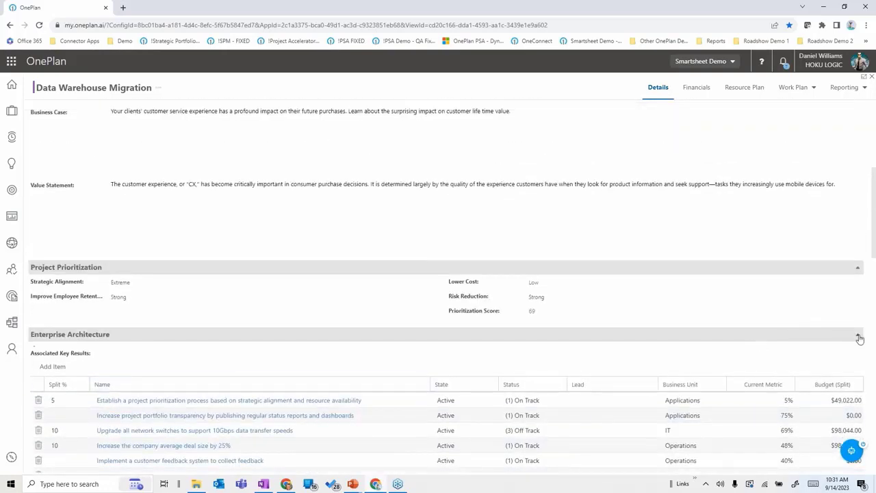
pyautogui.click(858, 336)
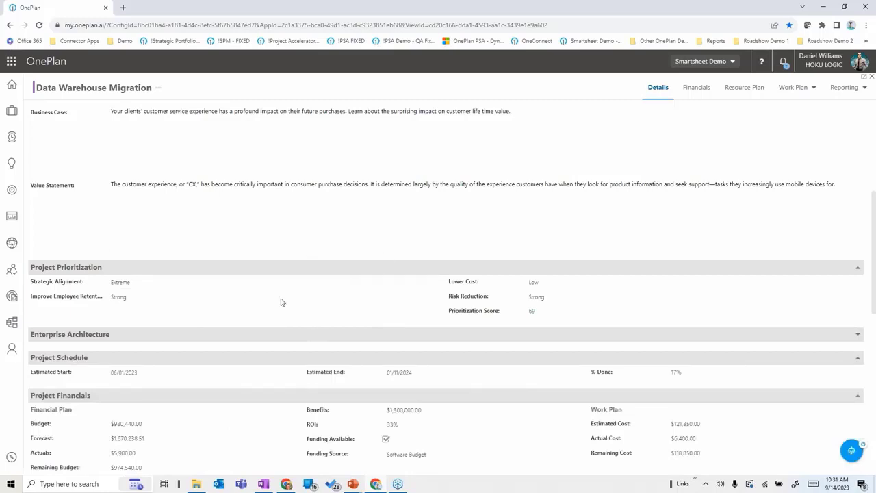
# Open the project's work plan schedule and view the available item categories and the kinds of items that can be added.
pyautogui.click(813, 89)
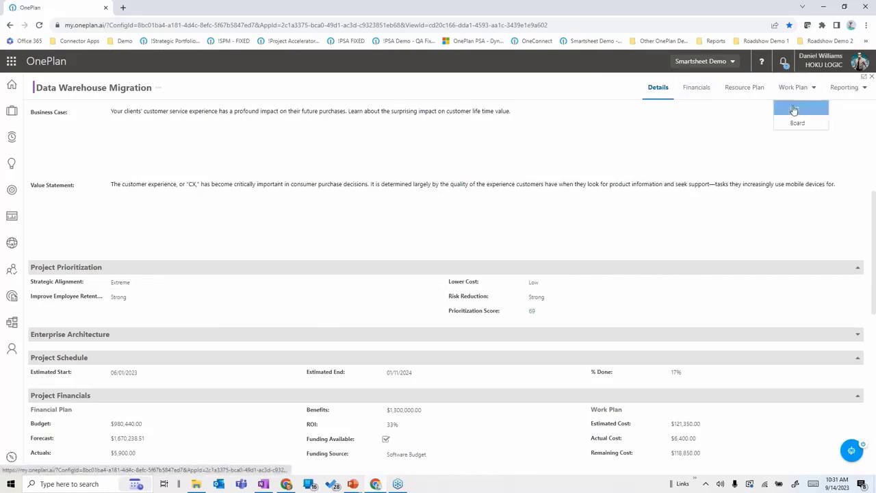
pyautogui.click(794, 111)
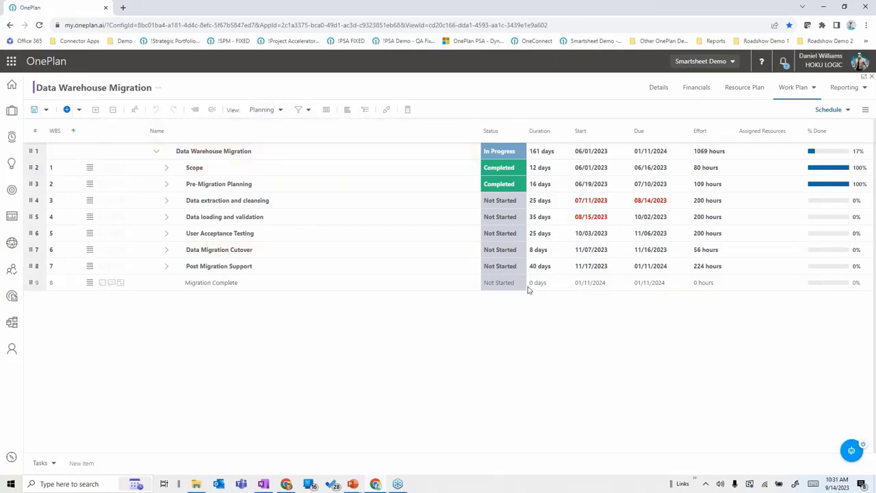
pyautogui.click(849, 111)
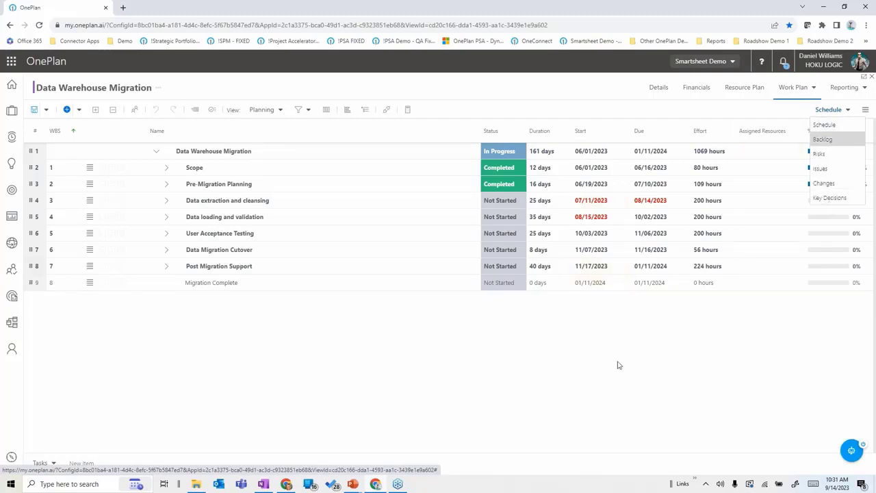
pyautogui.click(79, 109)
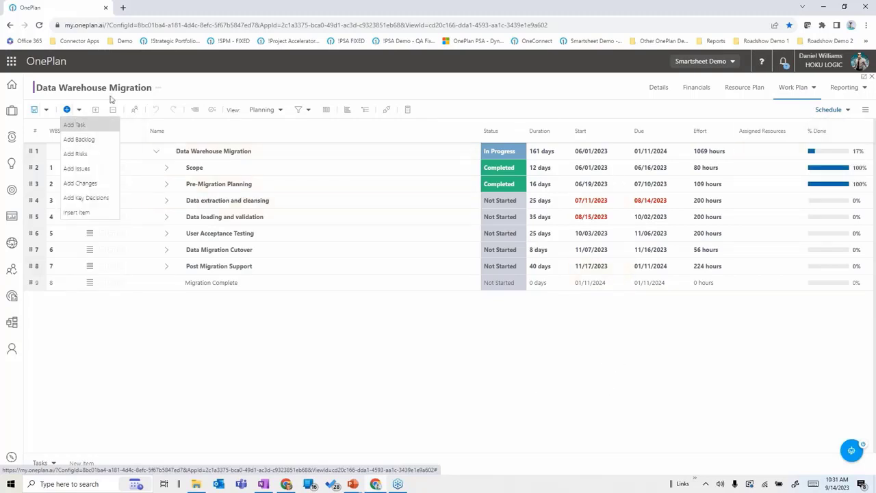
# Expand all schedule tasks and show them in a Gantt chart fitted to the project's timeline from June 2023.
pyautogui.click(96, 109)
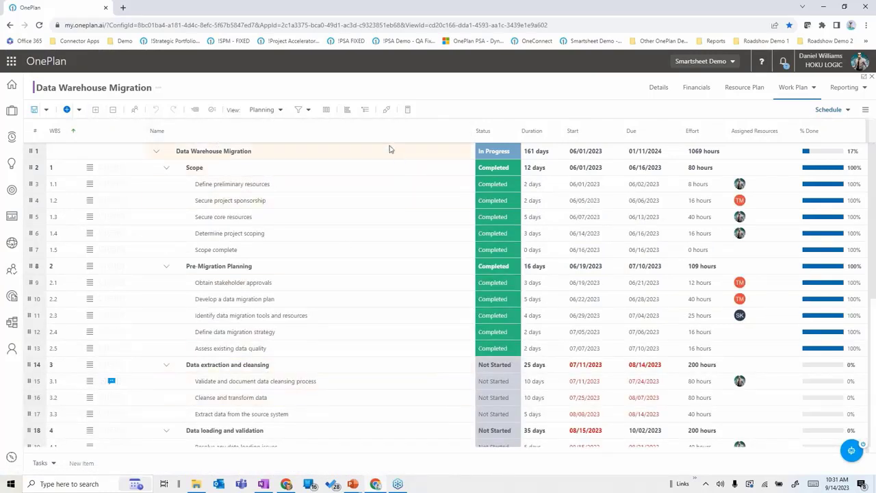
pyautogui.click(347, 109)
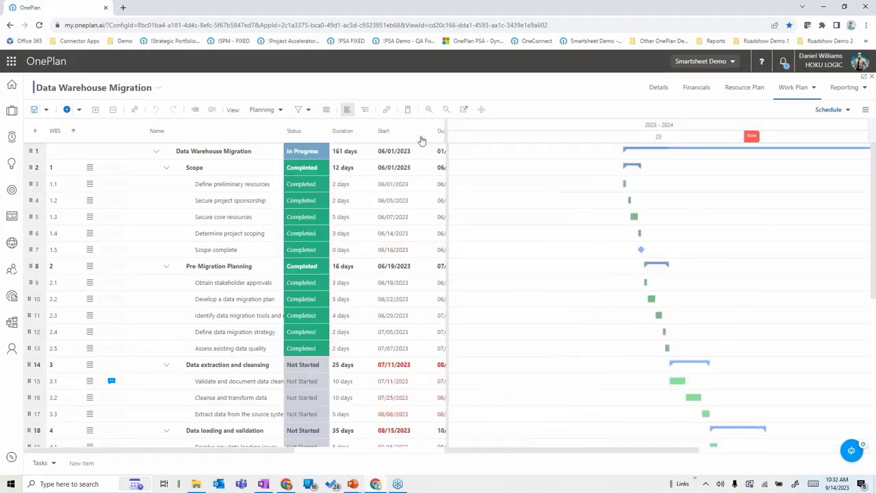
pyautogui.click(481, 109)
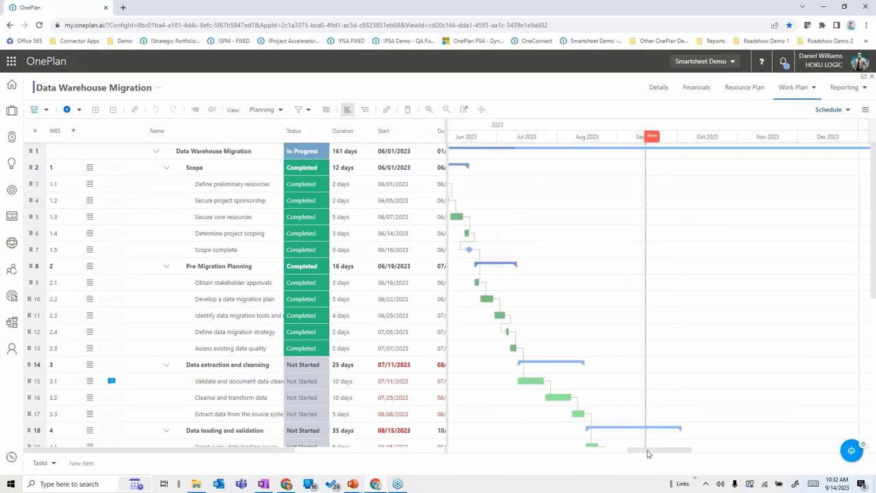
pyautogui.moveTo(643, 453); pyautogui.dragTo(634, 453)
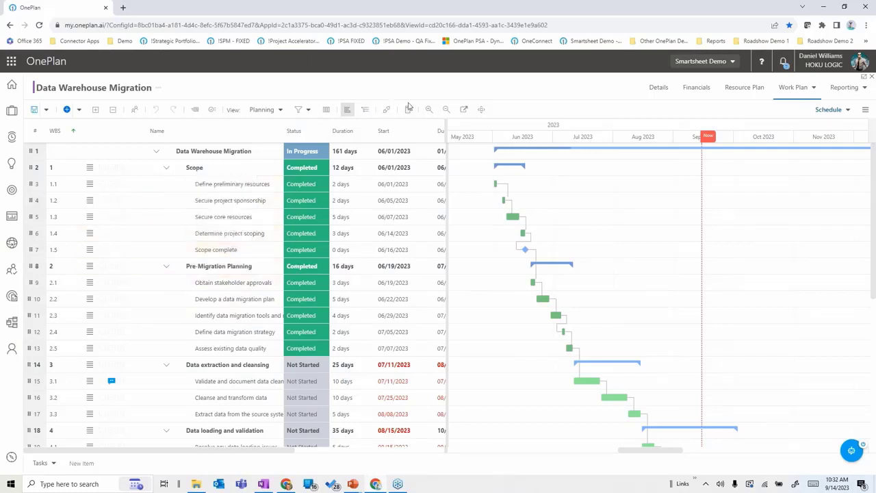
# Open the connected Data Warehouse Migration sheet in Smartsheet from the schedule and look through its tasks.
pyautogui.click(387, 111)
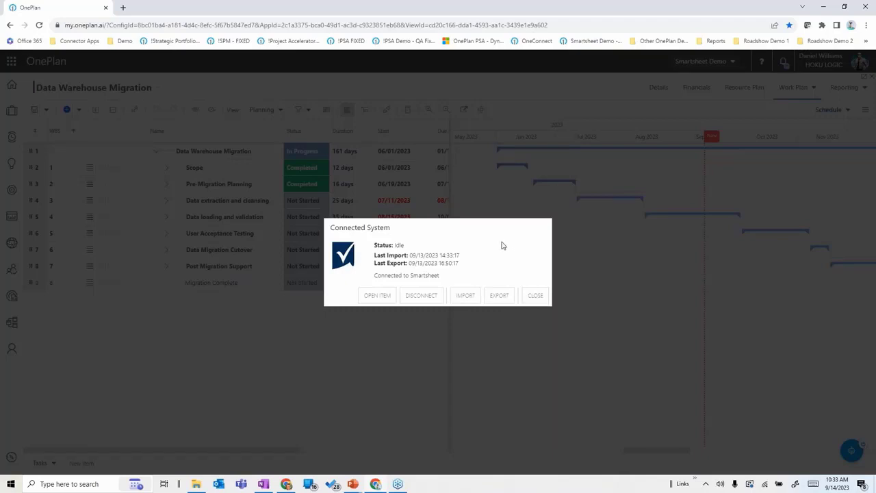
pyautogui.click(381, 296)
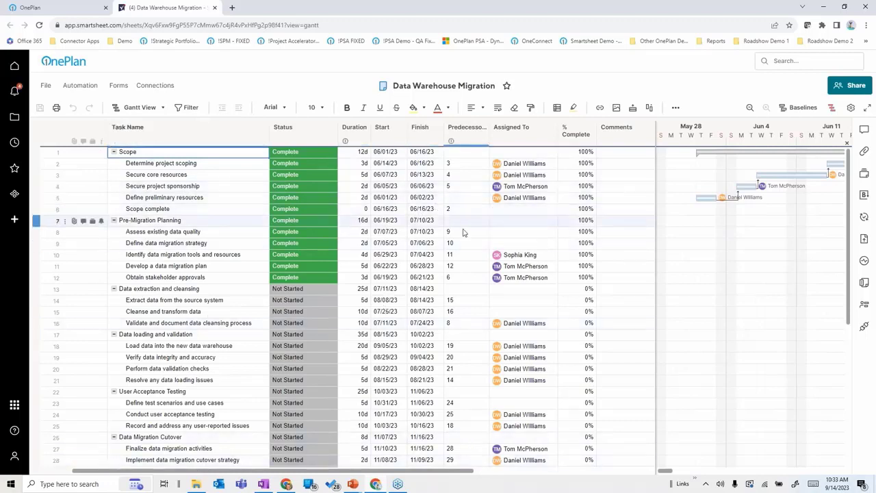
pyautogui.scroll(-2, 425, 306)
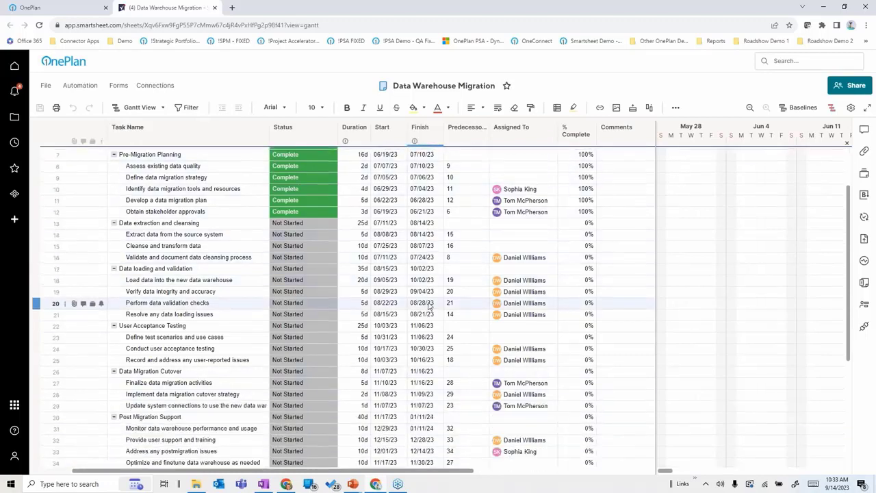
pyautogui.scroll(2, 430, 307)
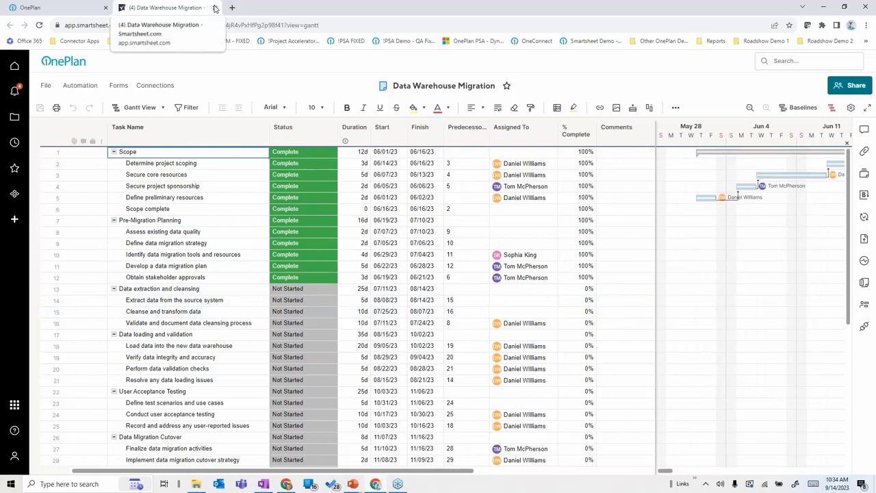
# Close the Smartsheet sheet and the Connected System dialog, and expand all tasks of the OnePlan schedule again.
pyautogui.click(214, 7)
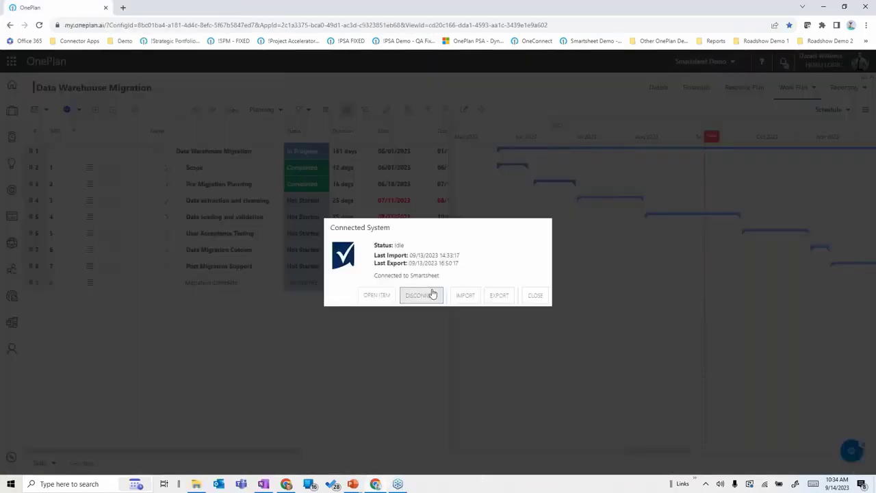
pyautogui.click(535, 295)
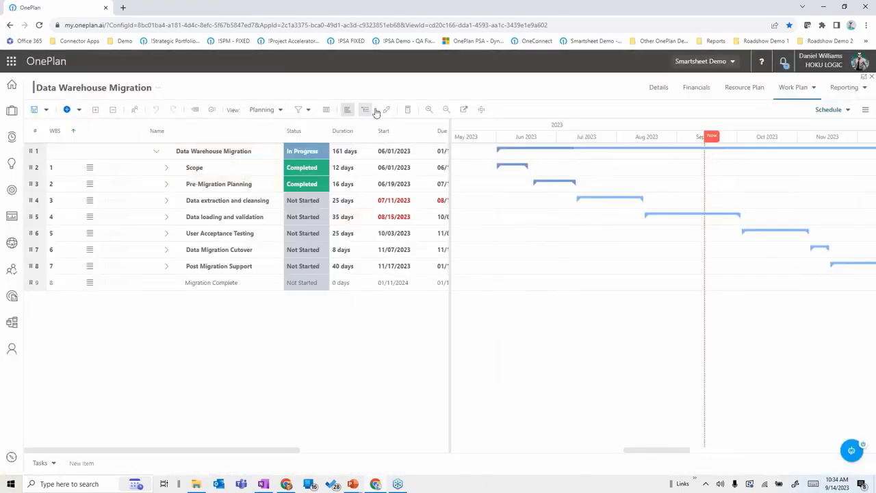
pyautogui.click(96, 111)
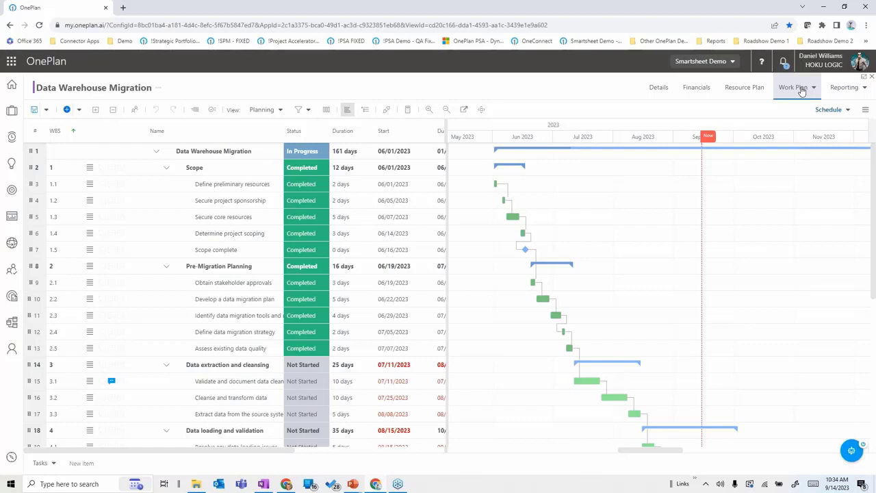
# Display the project's resource plan in FTE and inspect the capacity details of individual monthly allocations.
pyautogui.click(745, 88)
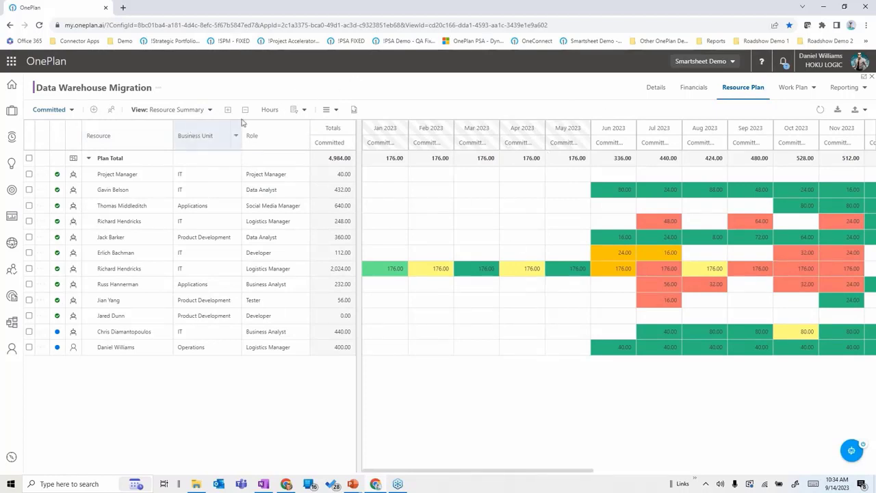
pyautogui.click(271, 111)
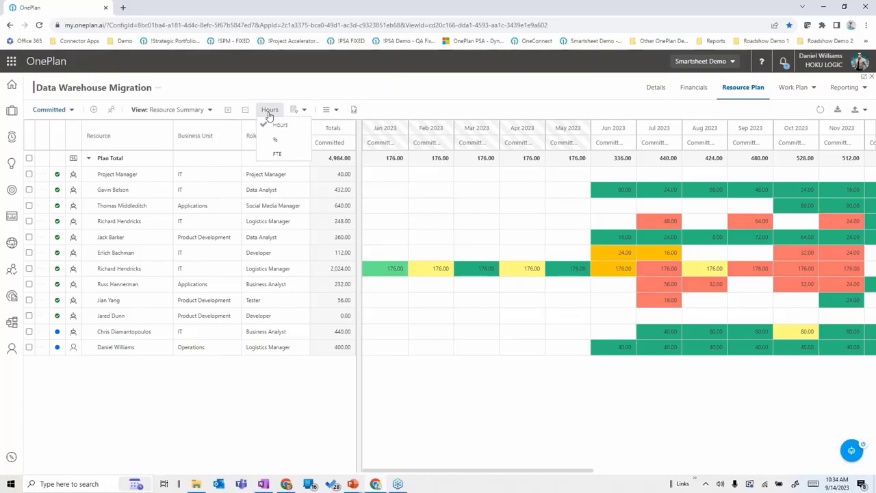
pyautogui.click(278, 154)
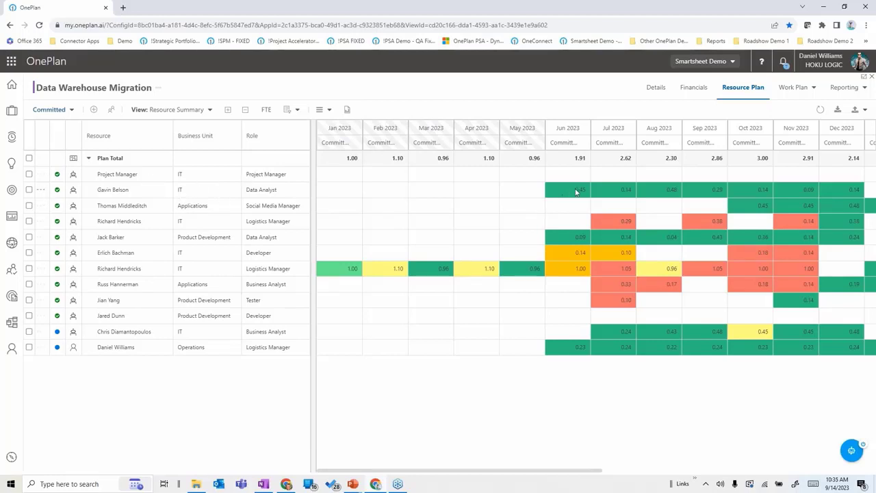
pyautogui.moveTo(580, 192)
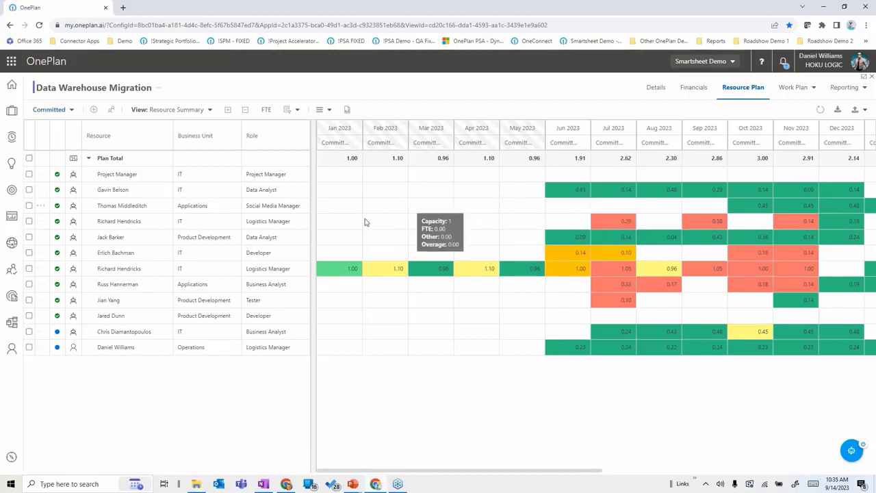
pyautogui.moveTo(367, 219)
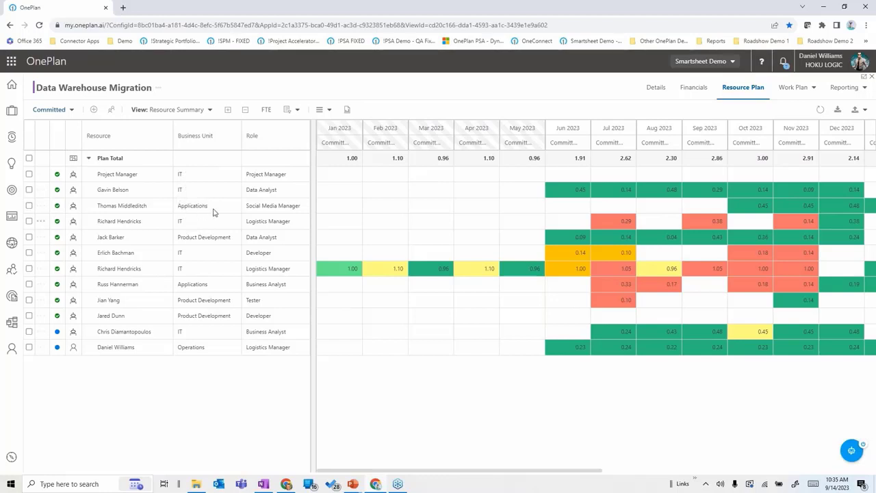
pyautogui.click(266, 110)
pyautogui.click(468, 83)
# Select the Project Manager resource in the plan and view its best-match replacement candidates and the resource search options.
pyautogui.click(134, 180)
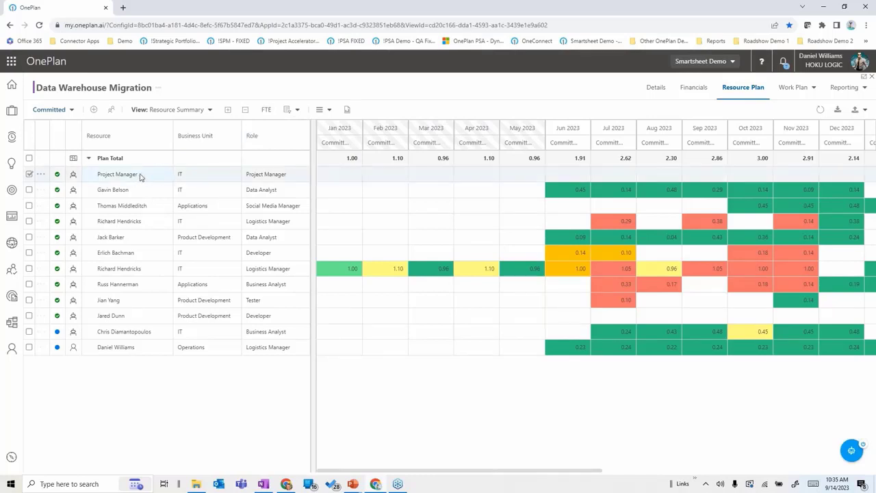
pyautogui.click(140, 193)
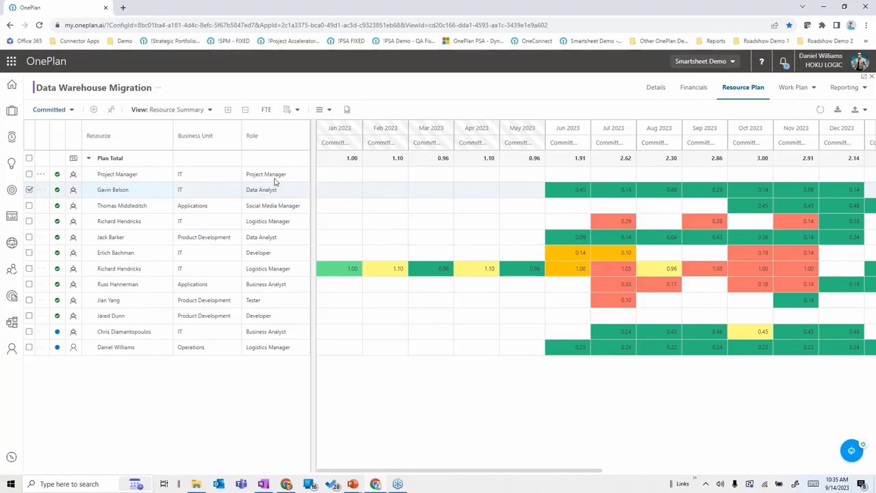
pyautogui.click(130, 174)
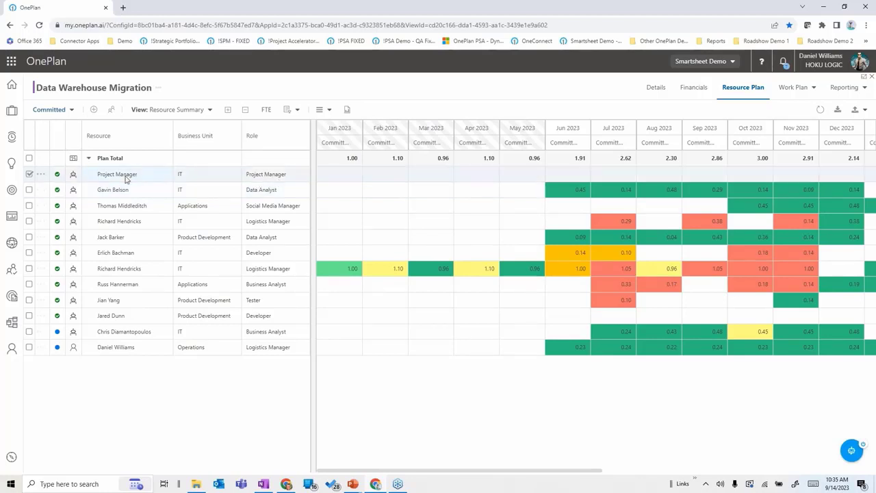
pyautogui.click(111, 109)
pyautogui.click(156, 314)
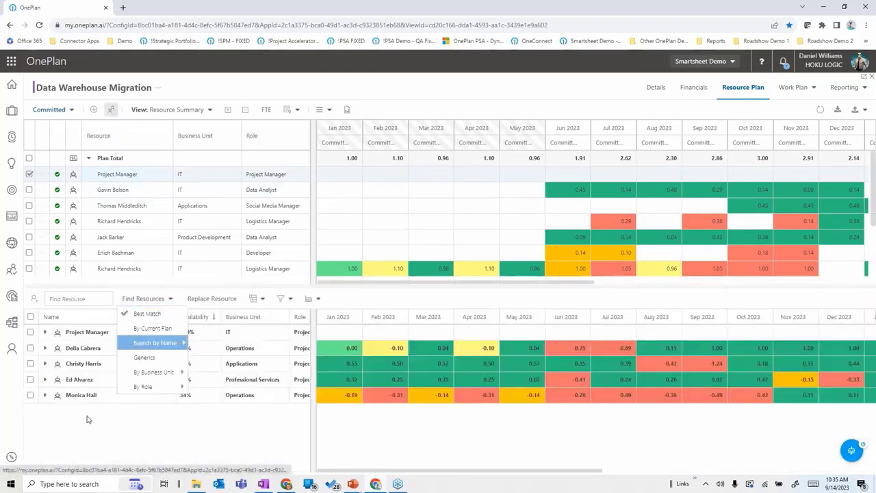
pyautogui.moveTo(167, 342)
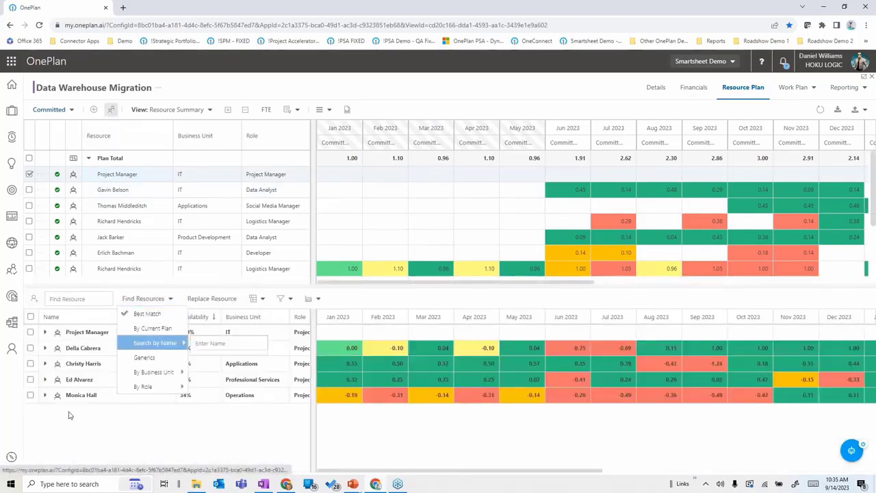
pyautogui.click(505, 446)
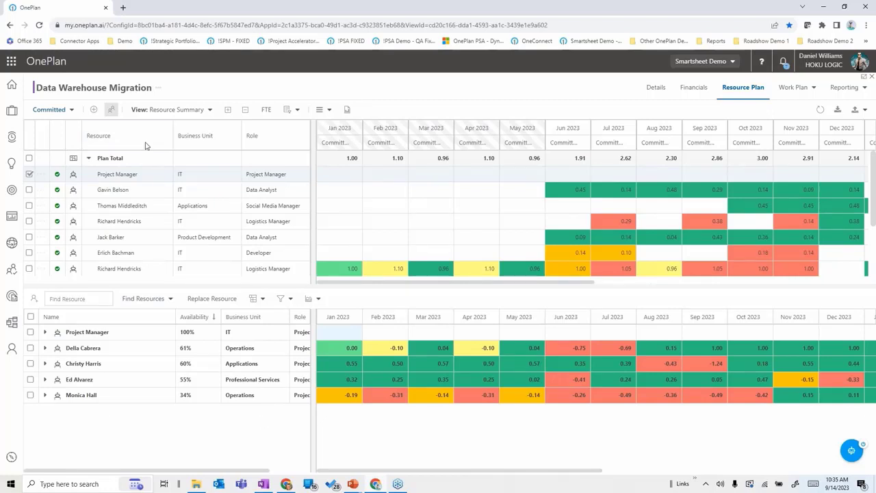
pyautogui.click(111, 112)
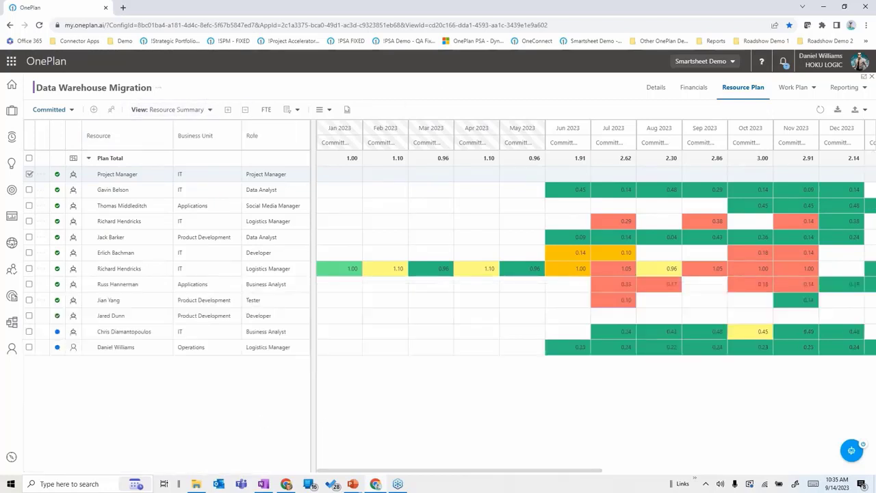
# Switch the resource plan from committed to Scheduled and expand the Operations logistics manager's task assignments.
pyautogui.click(69, 111)
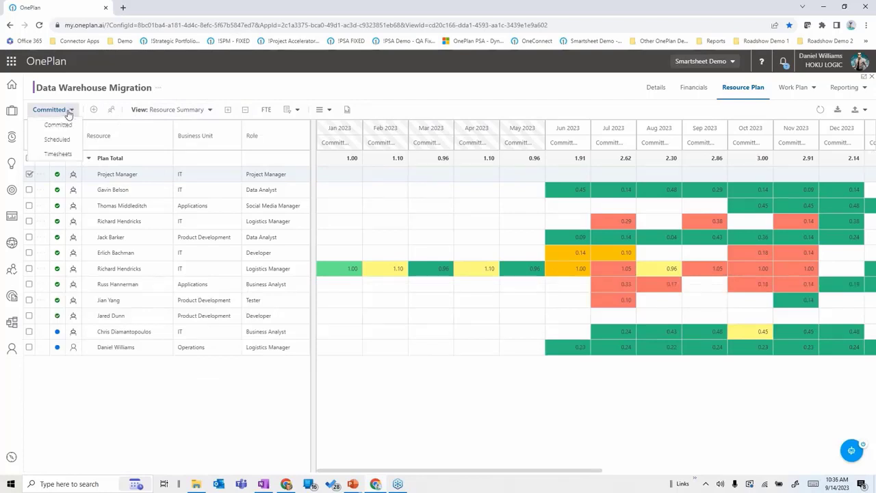
pyautogui.click(56, 140)
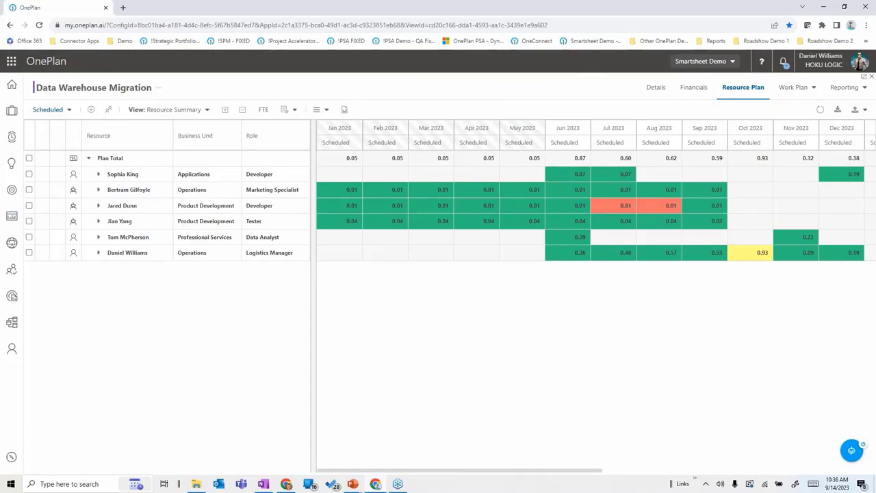
pyautogui.click(98, 252)
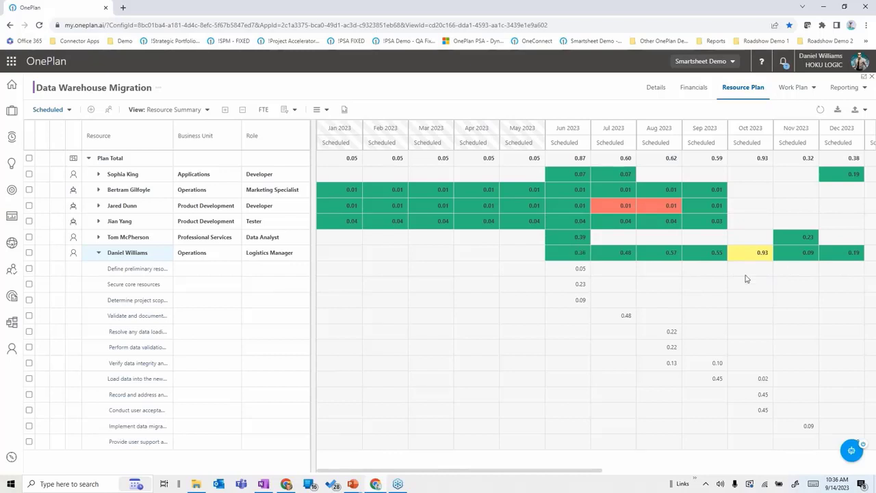
# Switch the resource plan from Scheduled to Committed and compare it using the Committed < Scheduled option.
pyautogui.click(69, 110)
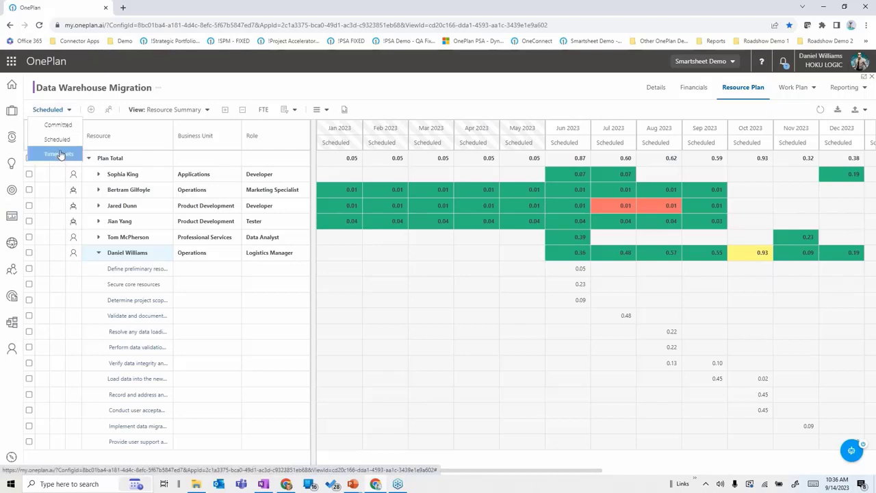
pyautogui.click(326, 85)
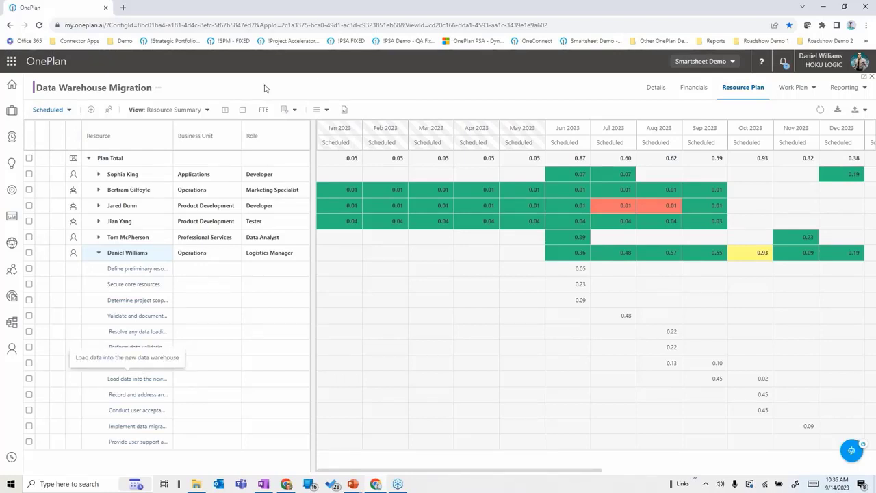
pyautogui.click(51, 110)
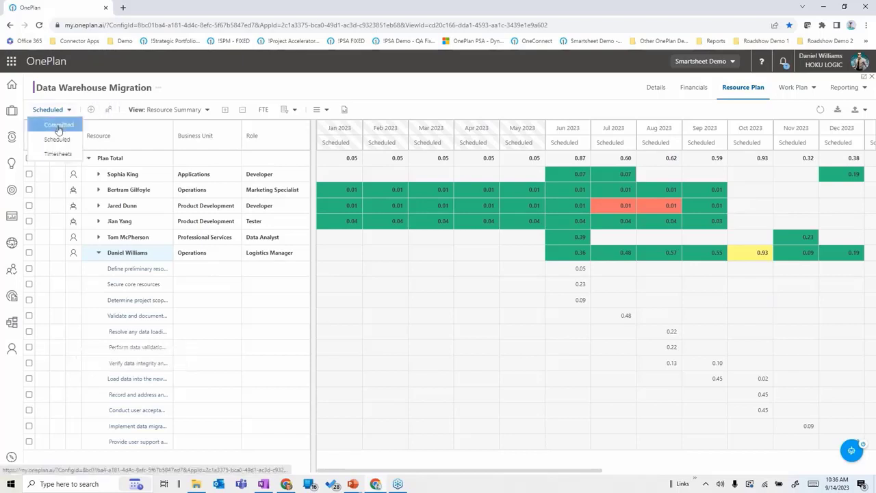
pyautogui.click(84, 133)
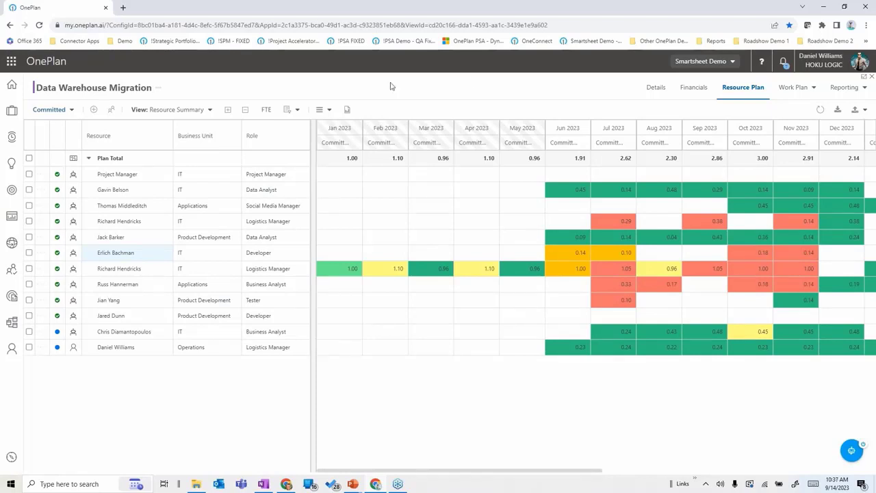
pyautogui.click(297, 111)
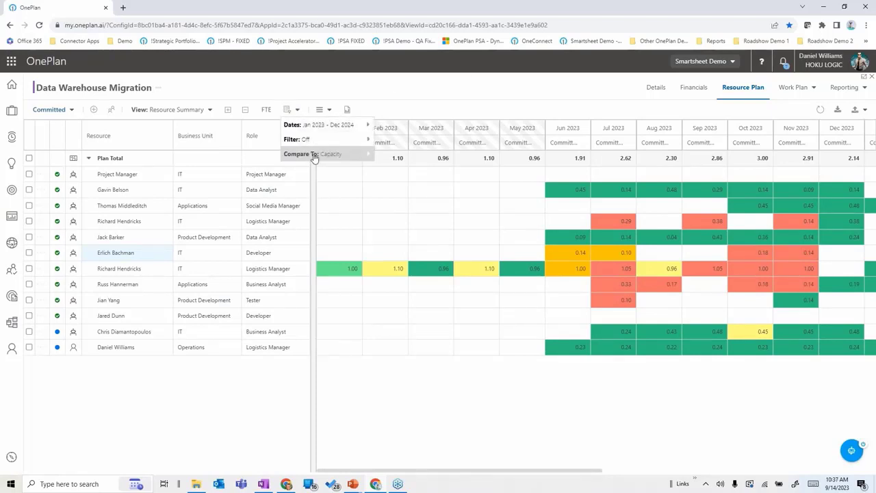
pyautogui.moveTo(319, 154)
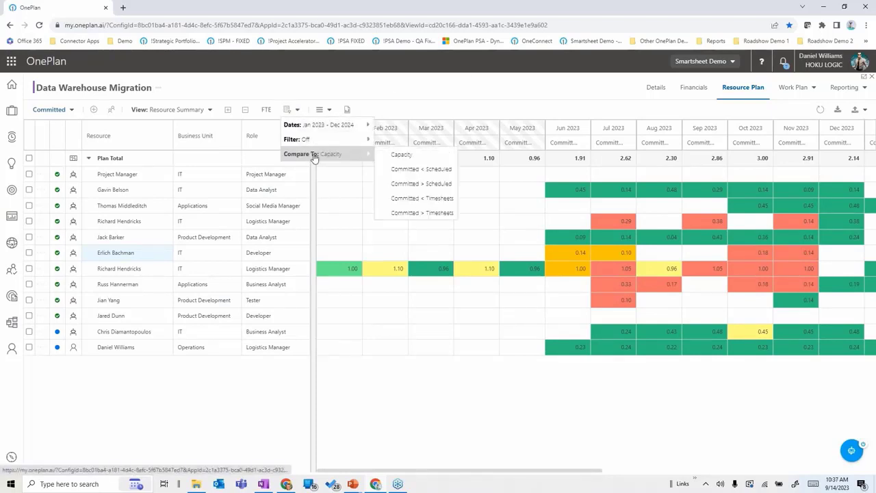
pyautogui.click(405, 171)
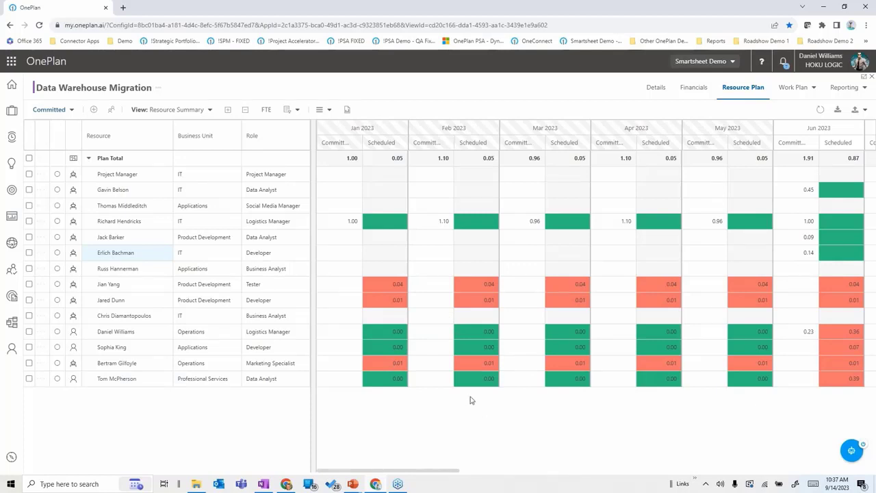
# Open the project's financials with the Labor category collapsed, and view the cost plan types and date range options.
pyautogui.click(690, 89)
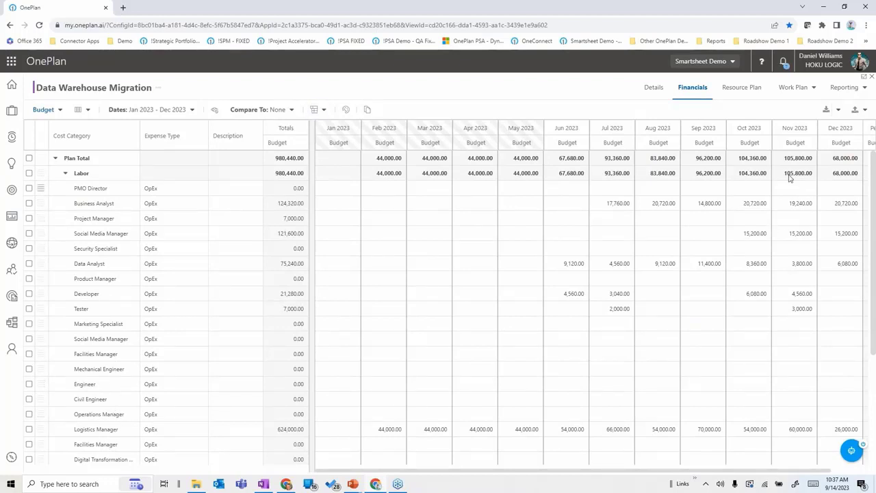
pyautogui.click(65, 173)
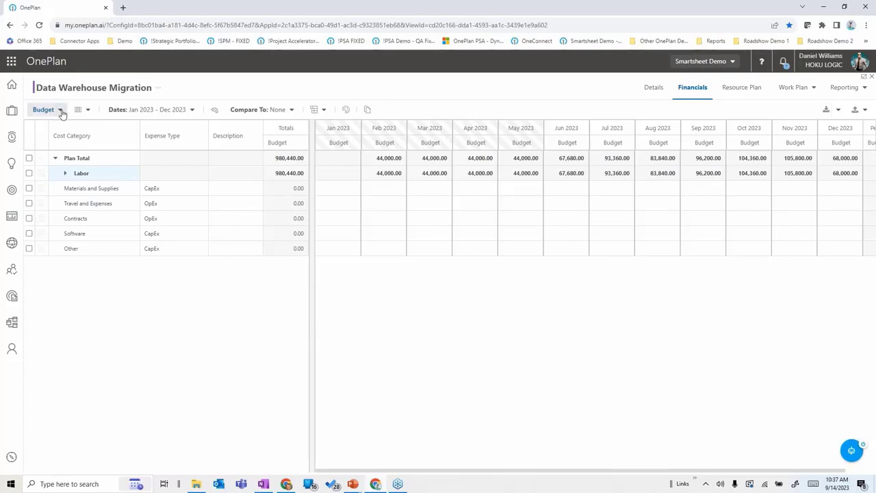
pyautogui.click(60, 111)
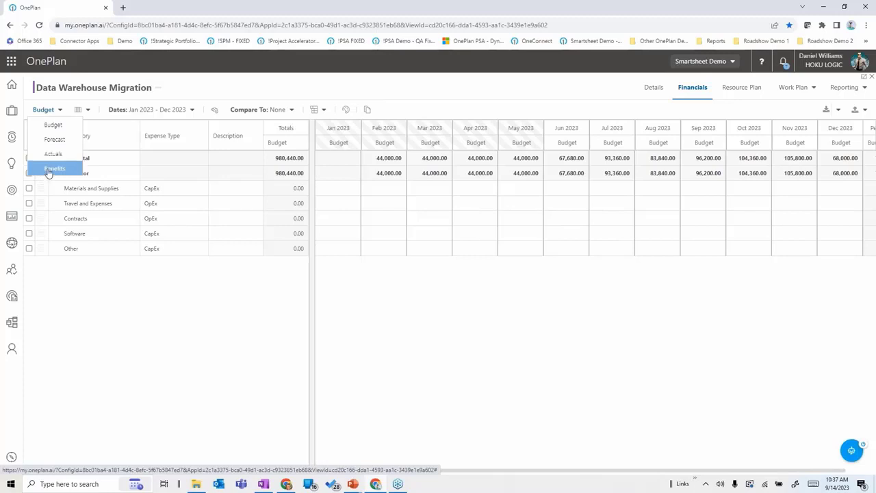
pyautogui.click(144, 109)
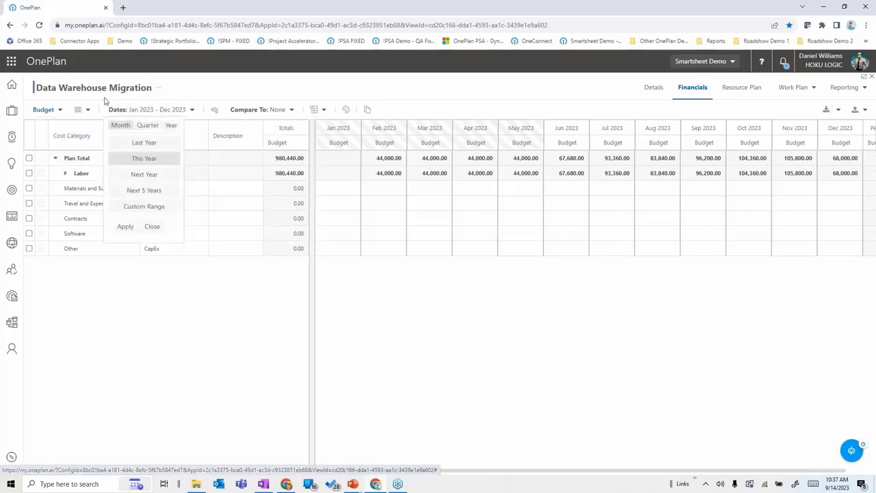
# Compare the project's budget with its forecast using the Budget < Forecast comparison.
pyautogui.click(292, 110)
pyautogui.click(291, 110)
pyautogui.click(292, 110)
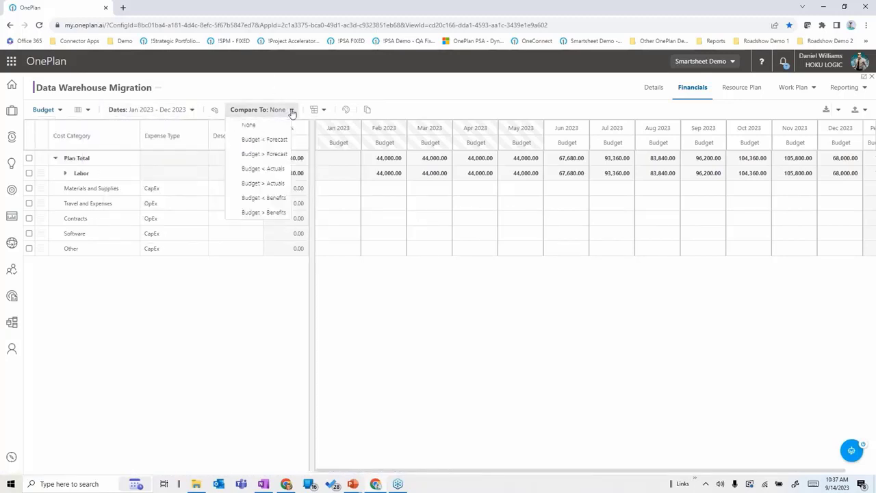
pyautogui.click(272, 140)
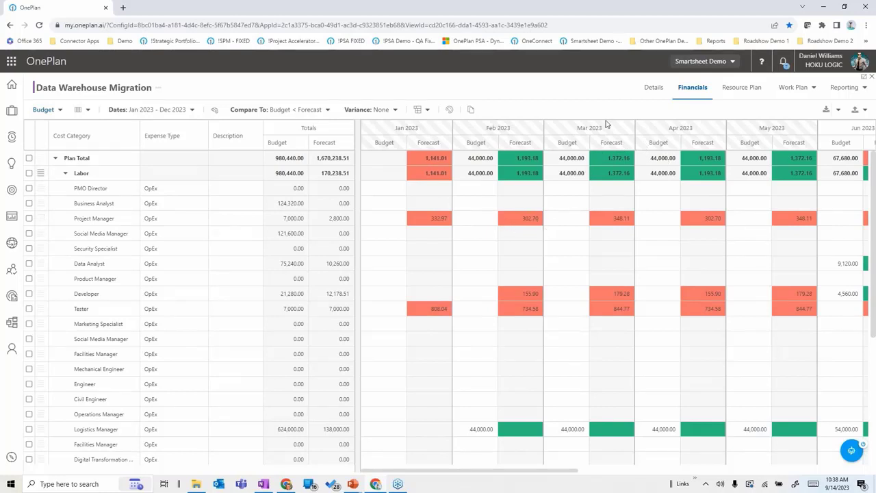
# Open the project's 09/12/2023 status report, review its sections from project information to active issues, and view the export options.
pyautogui.click(845, 92)
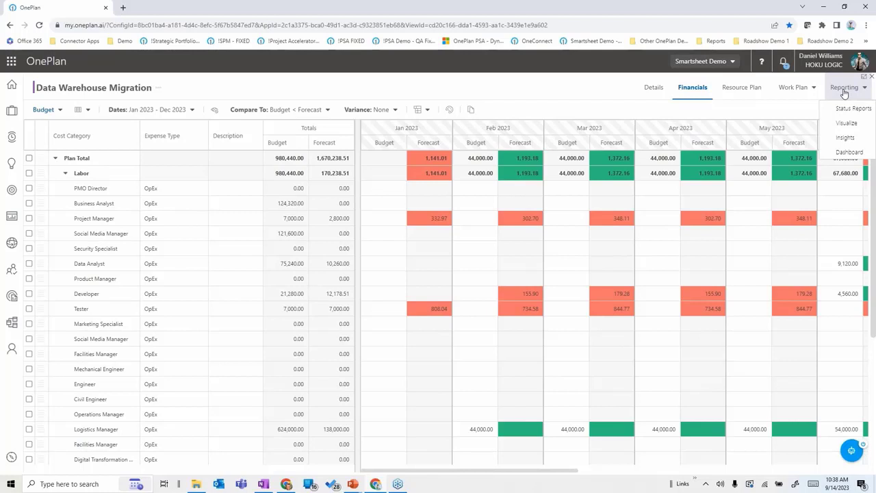
pyautogui.click(849, 108)
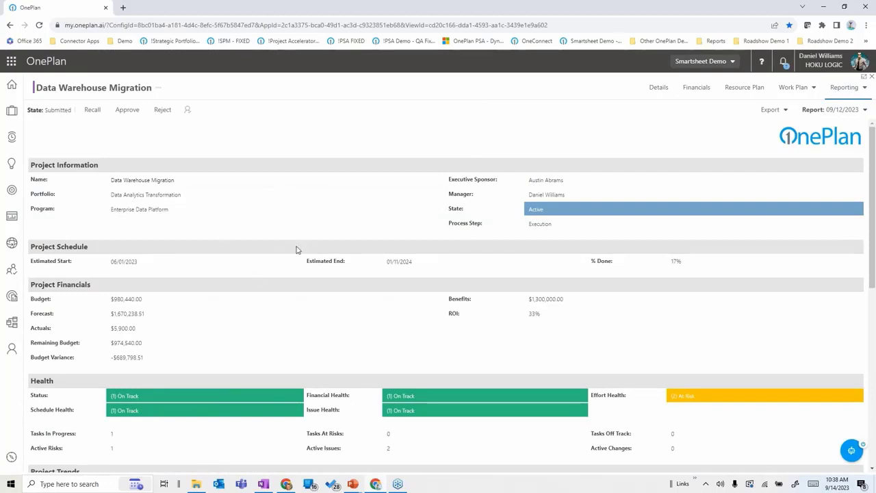
pyautogui.scroll(-5, 319, 263)
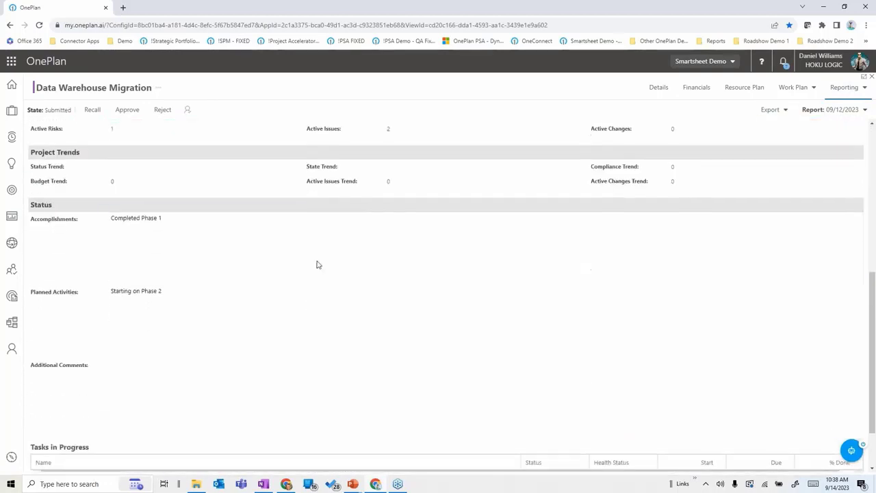
pyautogui.scroll(-1, 317, 264)
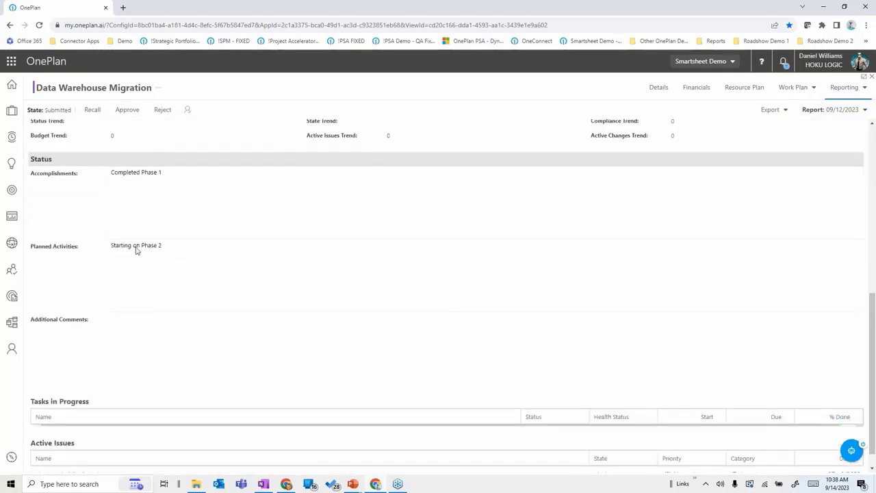
pyautogui.scroll(-1, 207, 345)
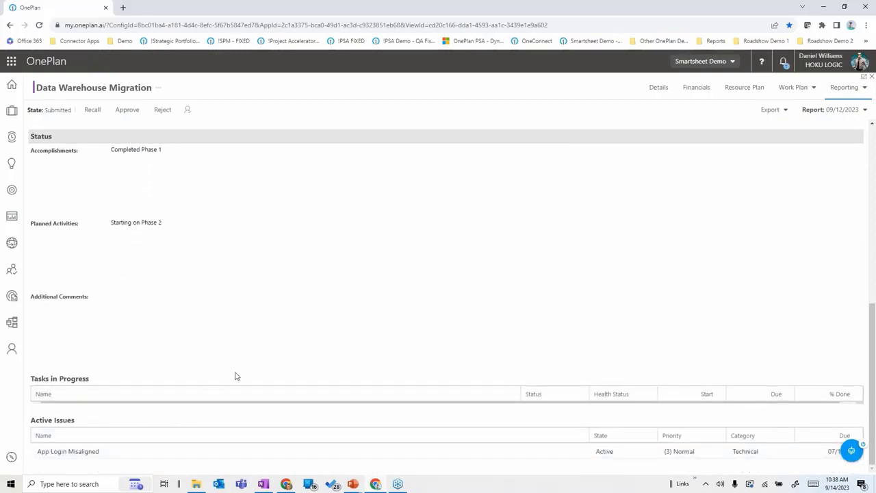
pyautogui.scroll(5, 241, 434)
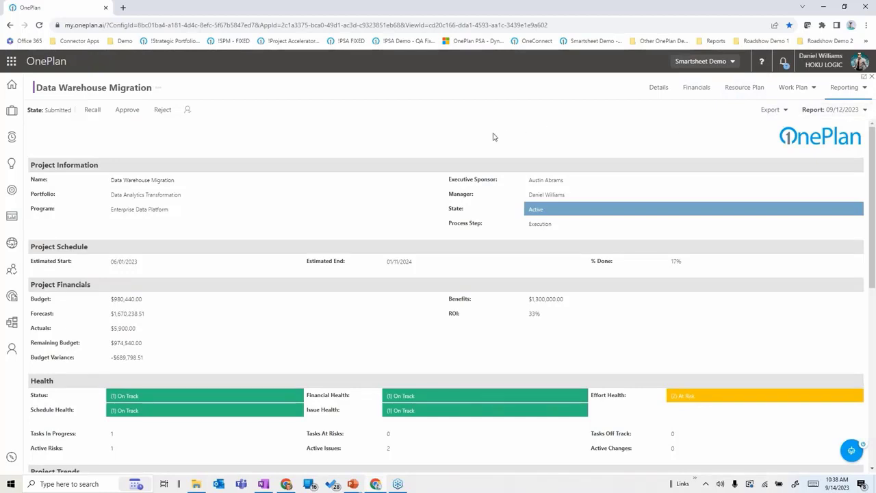
pyautogui.click(787, 113)
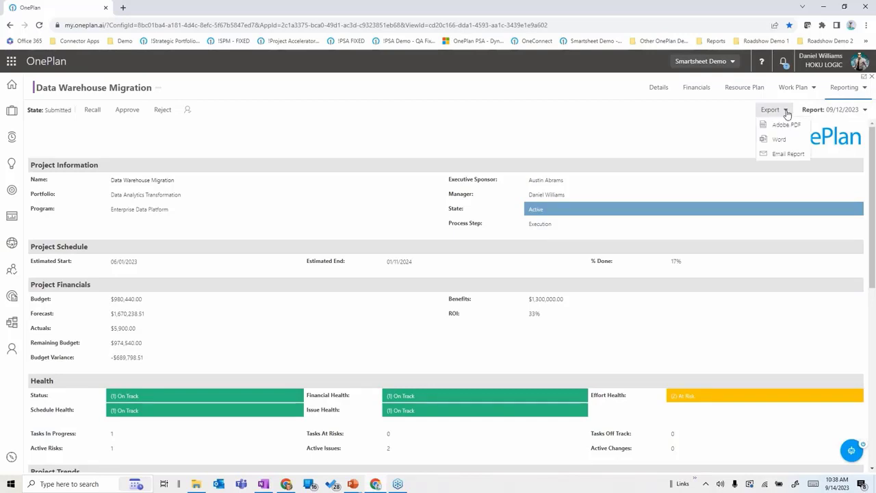
pyautogui.click(785, 155)
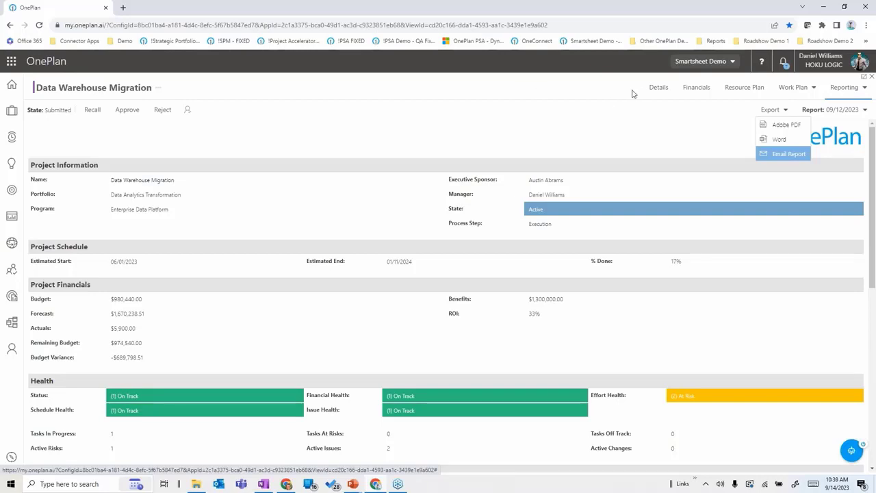
# View the project's compliance insights and the Financial Summary page of its plan dashboard.
pyautogui.click(841, 91)
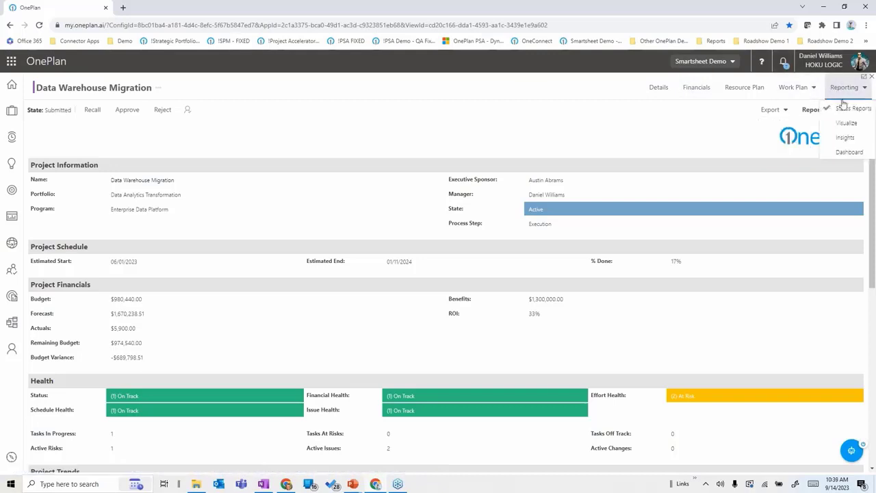
pyautogui.click(845, 139)
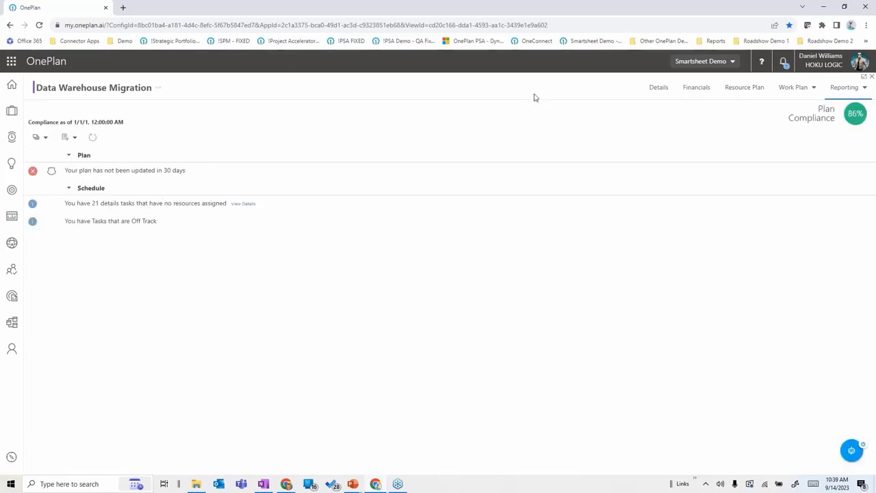
pyautogui.click(852, 89)
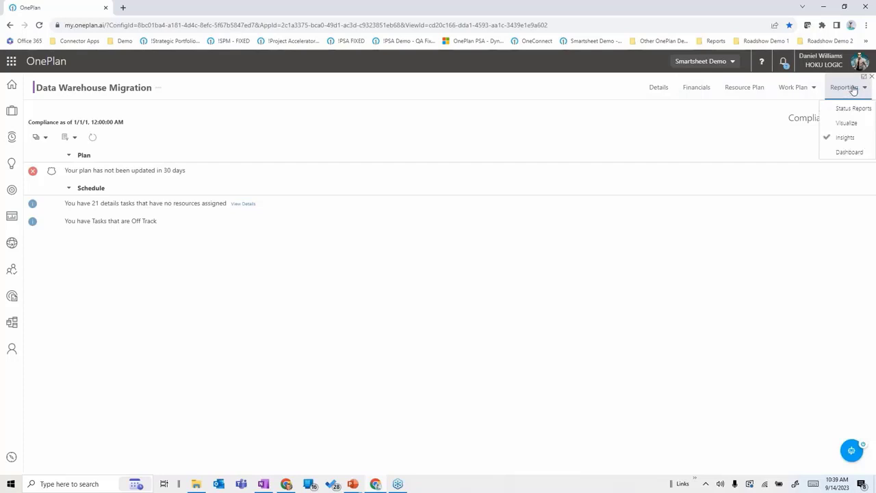
pyautogui.click(838, 153)
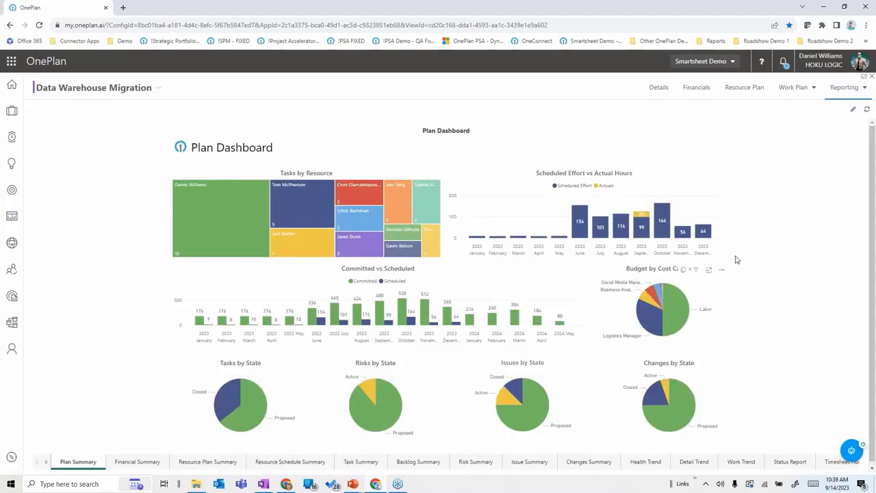
pyautogui.click(134, 466)
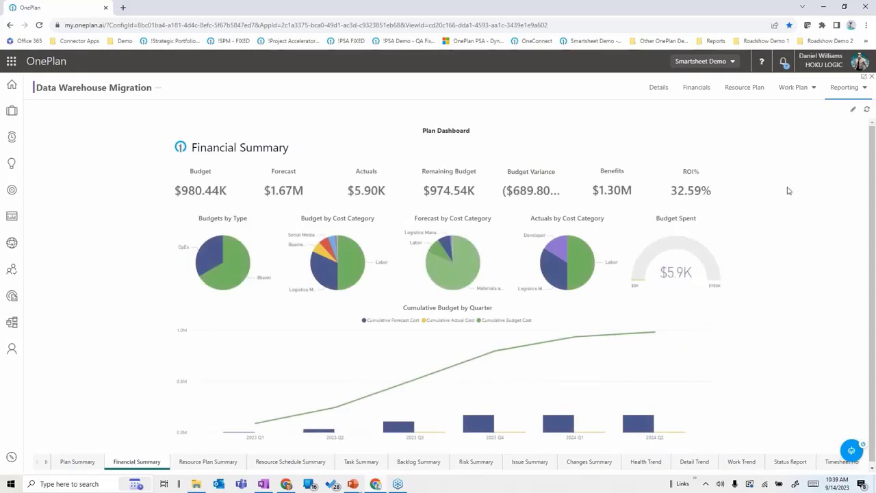
# Visualize the project's predecessor and successor dependencies, and examine its Project Runway diagram.
pyautogui.click(845, 89)
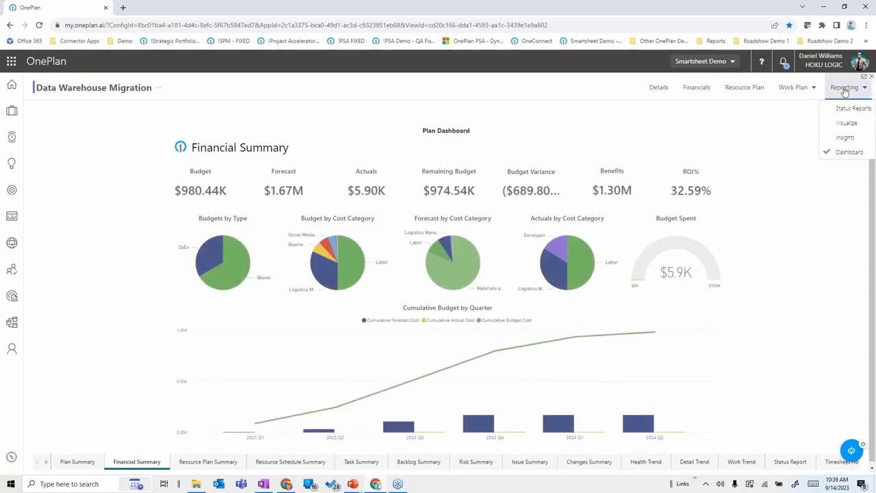
pyautogui.click(847, 123)
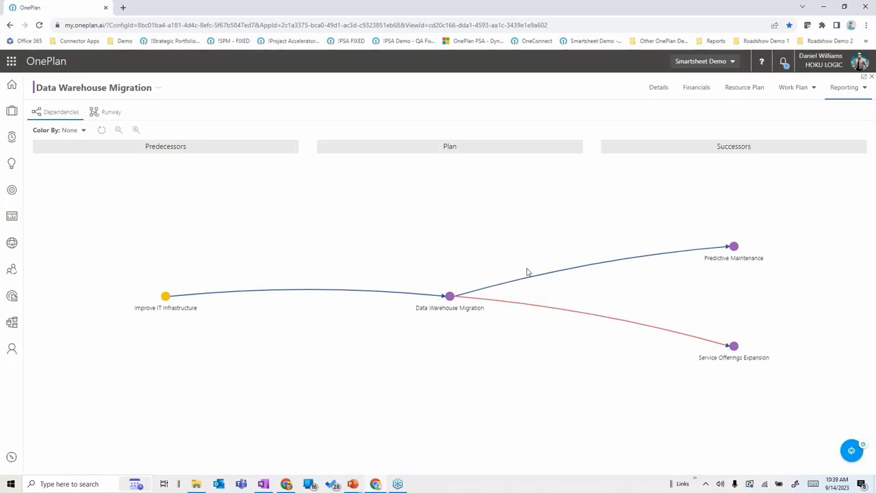
pyautogui.click(110, 112)
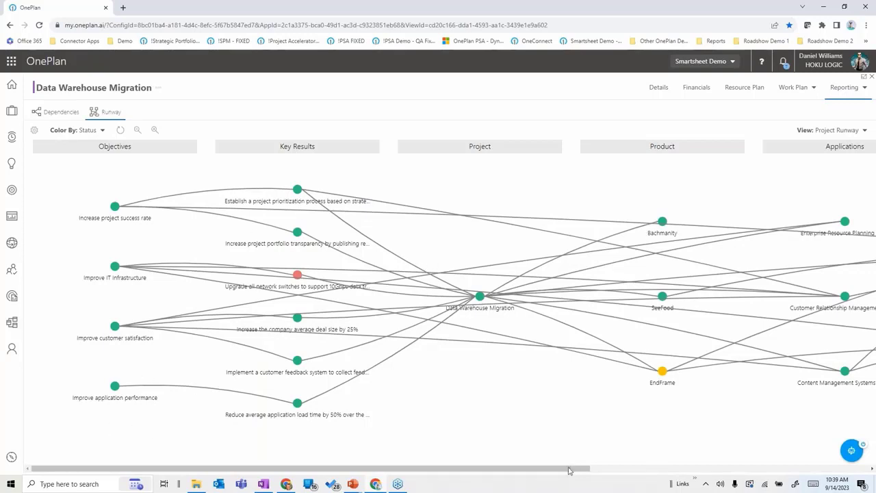
pyautogui.moveTo(571, 470); pyautogui.dragTo(541, 471)
# Leave the project for the My Portfolio list and switch to the My Ideas list.
pyautogui.click(10, 218)
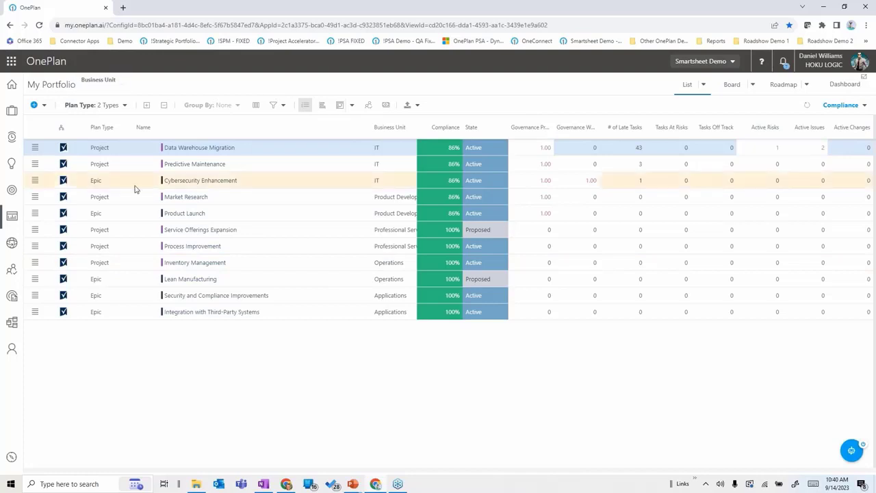
pyautogui.click(11, 164)
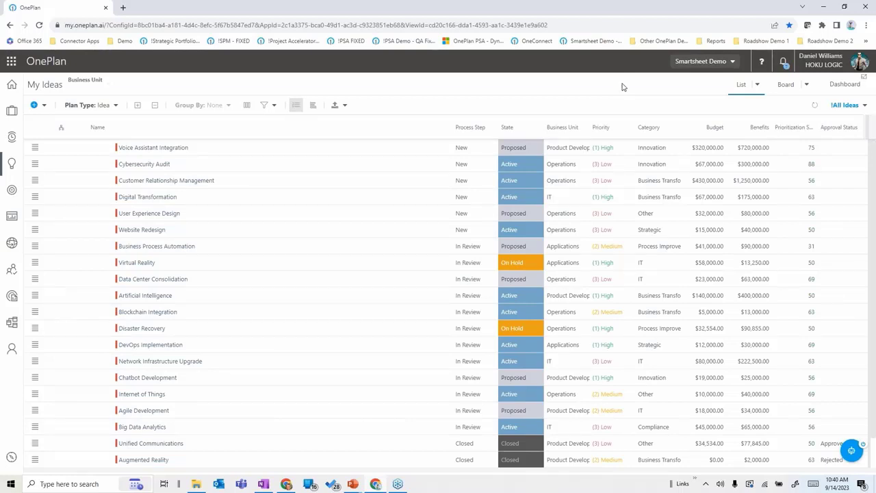
# Open the Digital Transformation idea and review its idea information, business case, financials and prioritization.
pyautogui.click(149, 199)
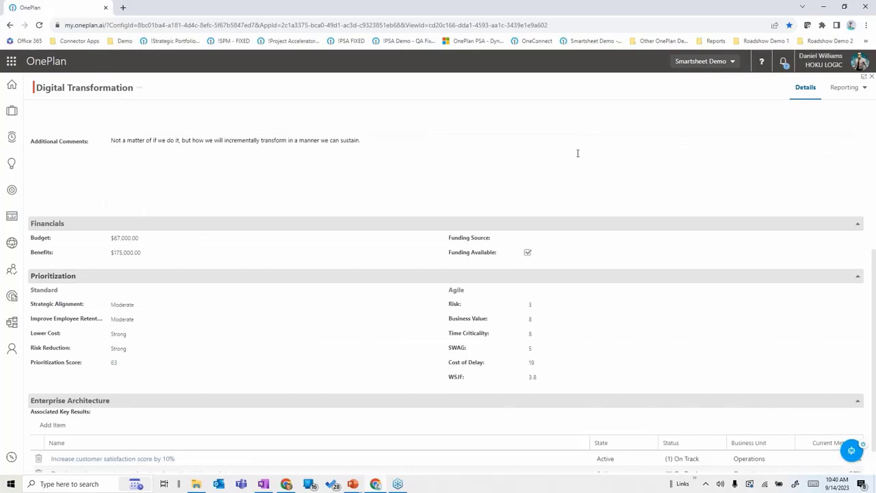
pyautogui.scroll(4, 561, 239)
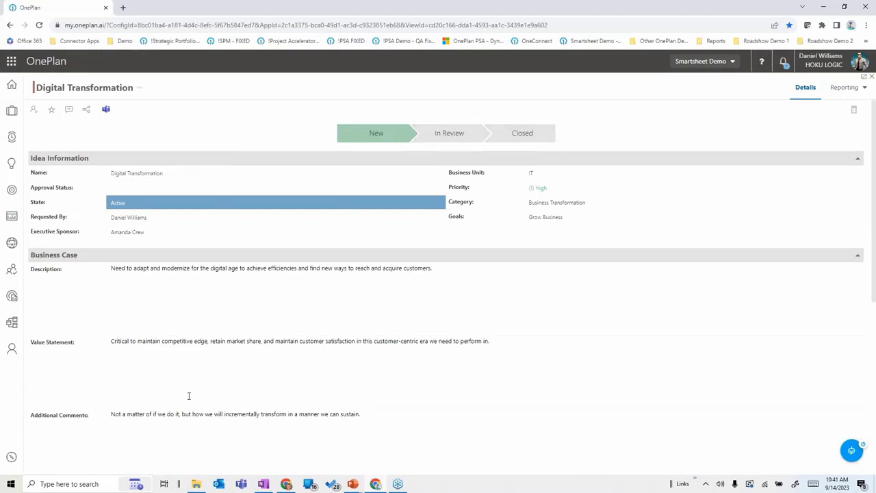
pyautogui.scroll(-5, 196, 409)
pyautogui.scroll(3, 195, 409)
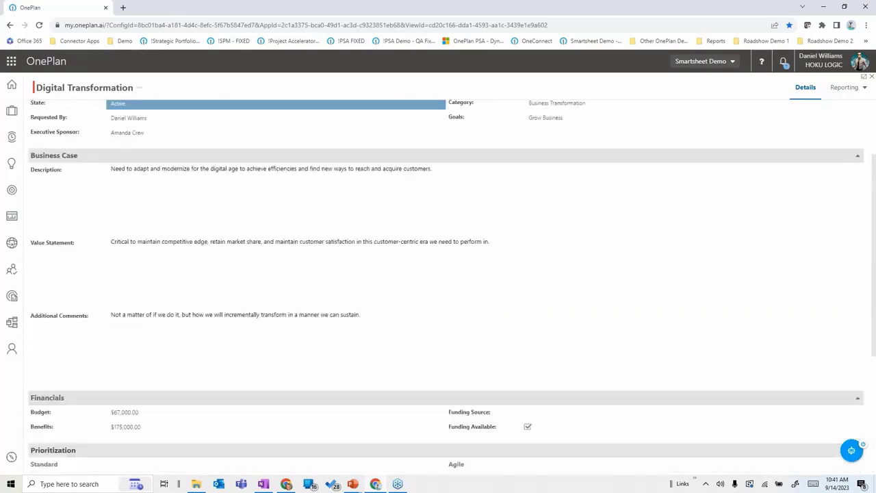
pyautogui.scroll(2, 195, 404)
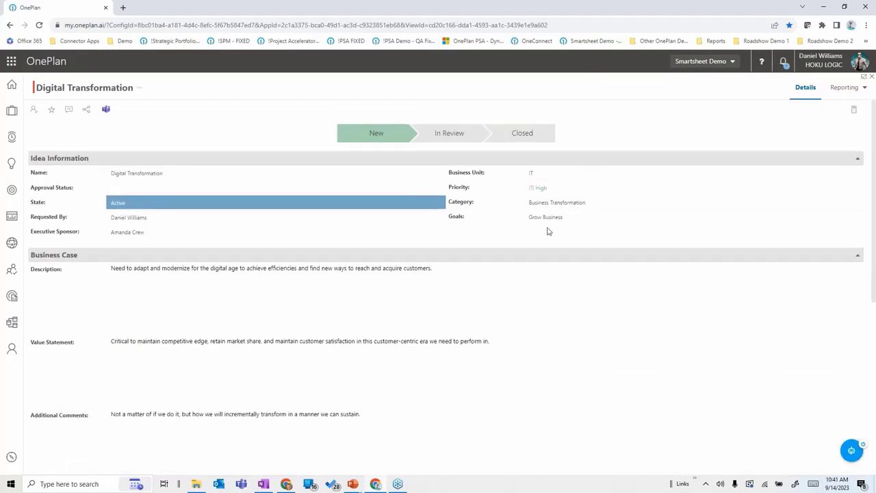
# Review the idea's business case description, prioritization values and associated key results under Enterprise Architecture.
pyautogui.click(204, 306)
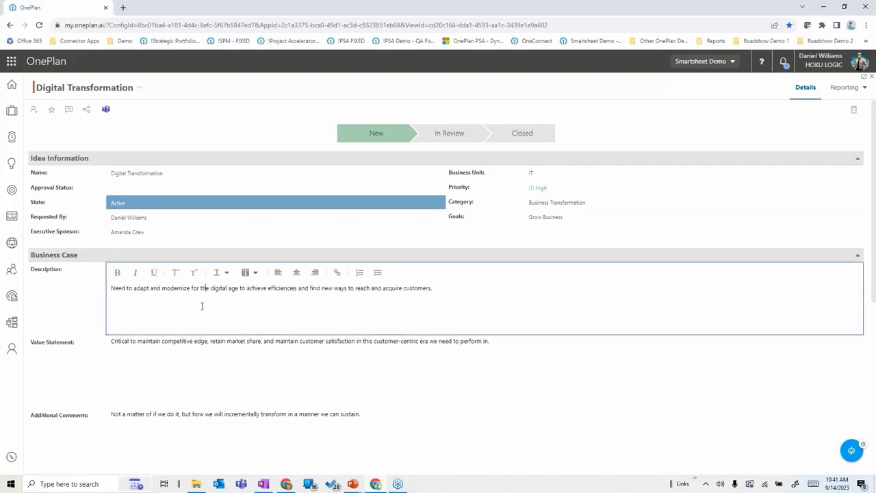
pyautogui.scroll(-2, 179, 361)
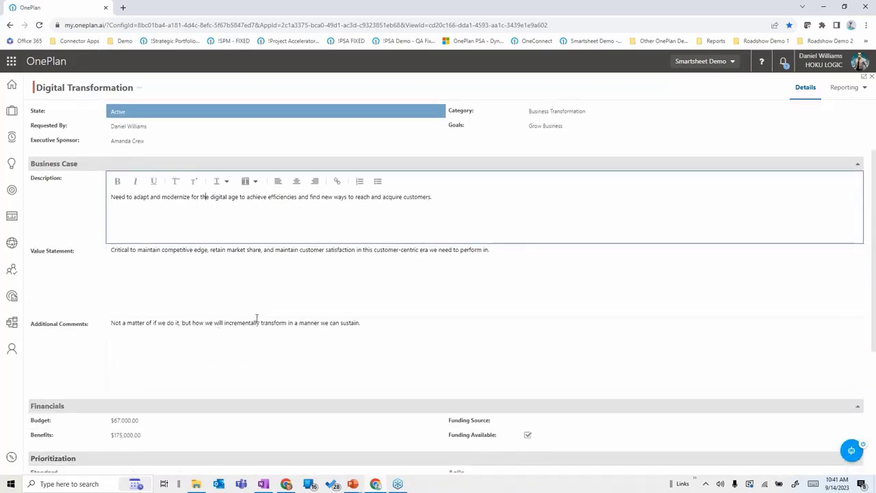
pyautogui.scroll(-4, 257, 318)
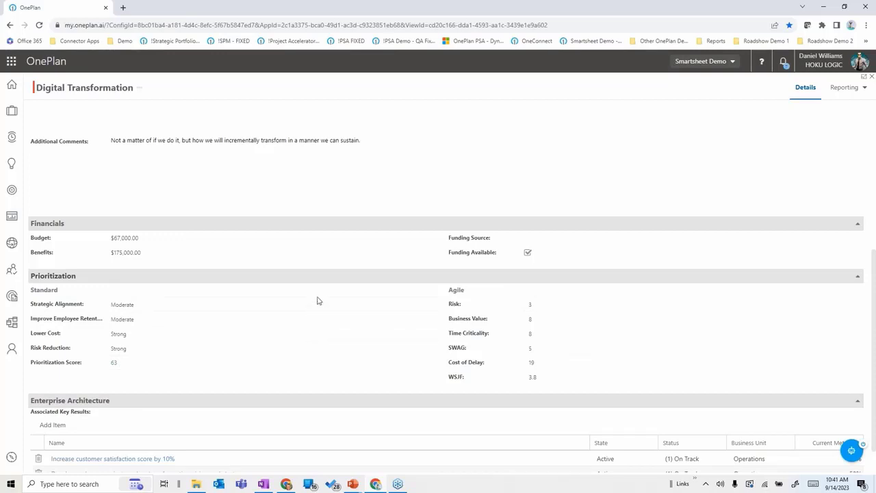
pyautogui.scroll(-1, 317, 299)
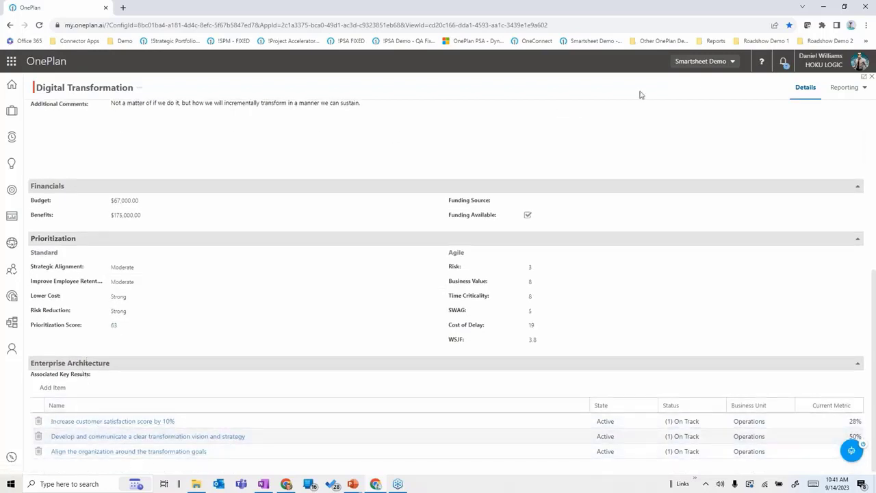
pyautogui.scroll(5, 601, 157)
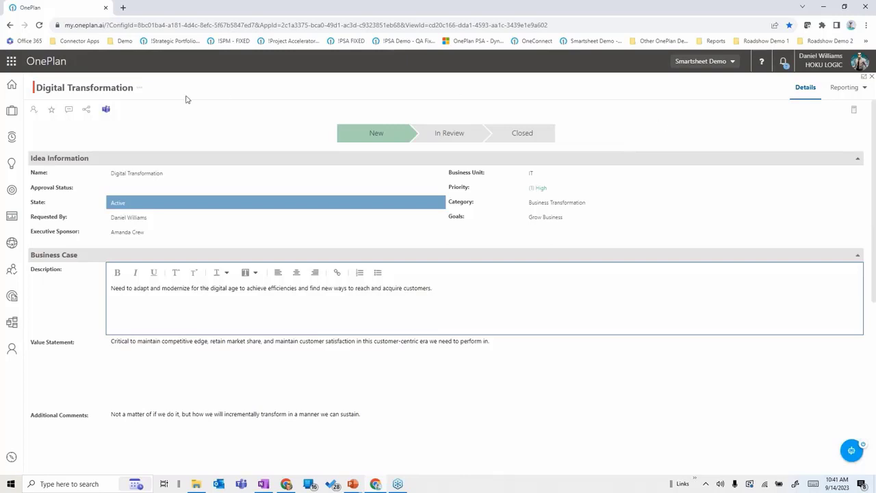
# Return to the My Ideas list, view the plan types available for reorganizing Digital Transformation, and leave without reorganizing it.
pyautogui.click(11, 163)
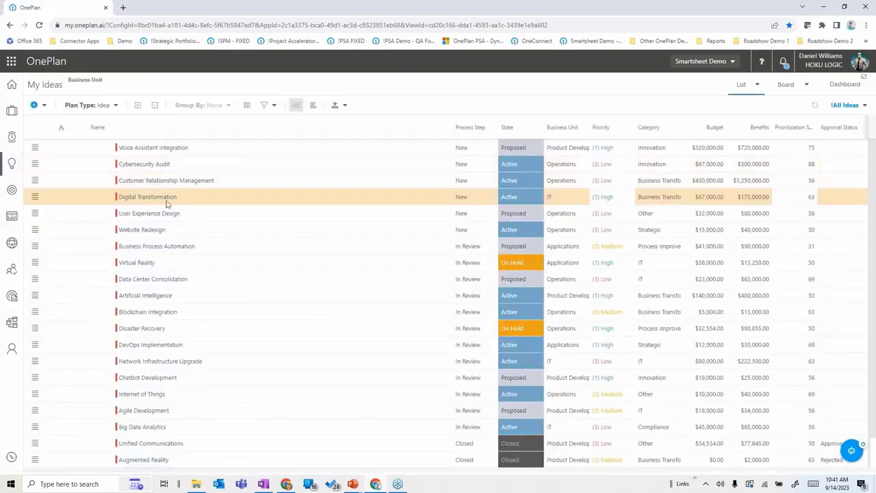
pyautogui.click(34, 198)
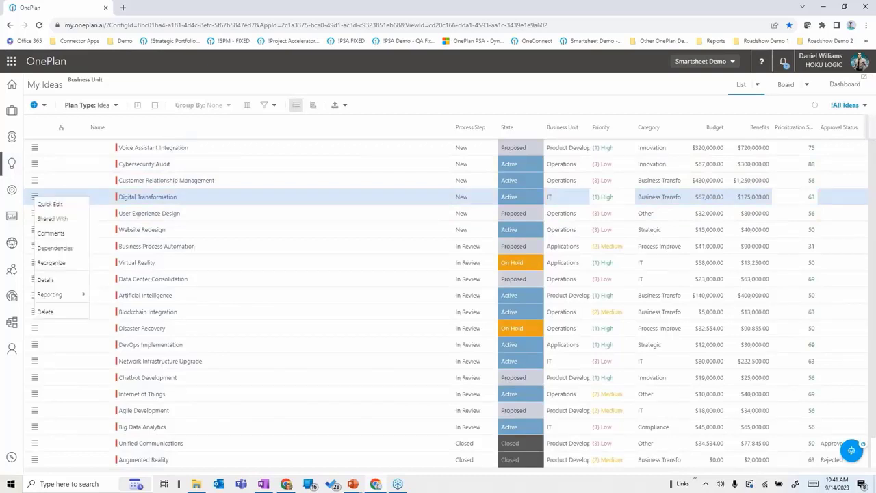
pyautogui.click(49, 264)
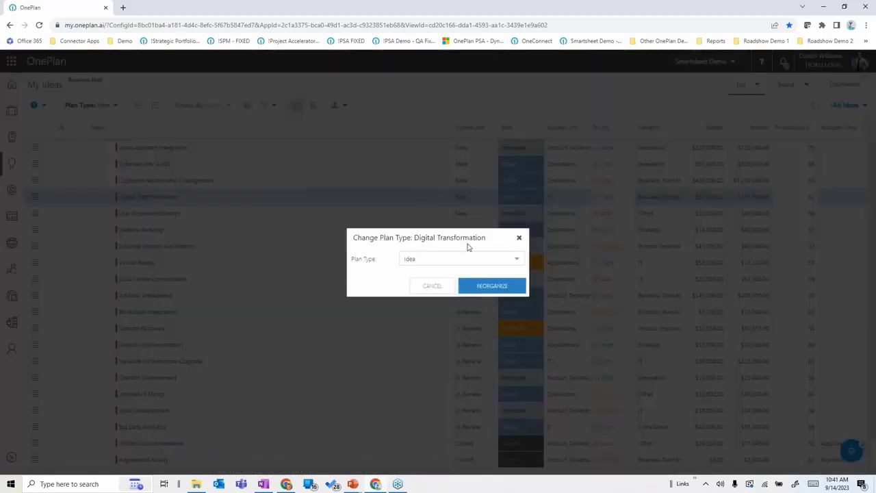
pyautogui.click(514, 258)
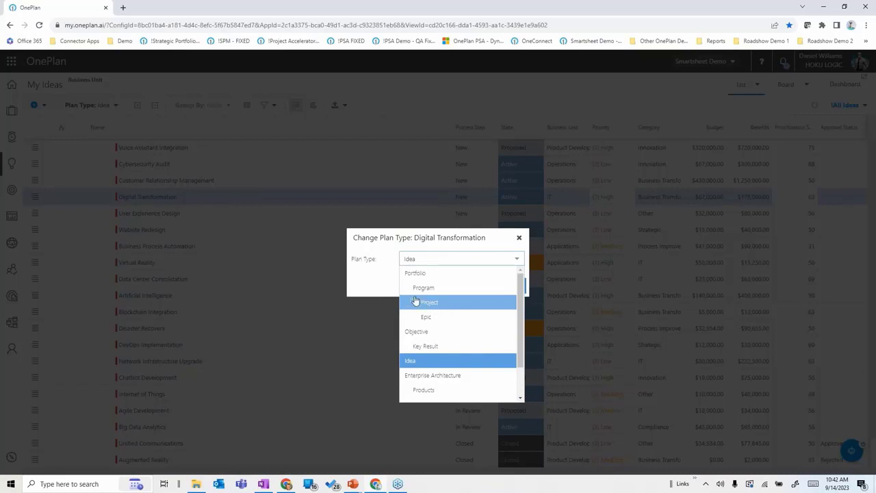
pyautogui.click(365, 286)
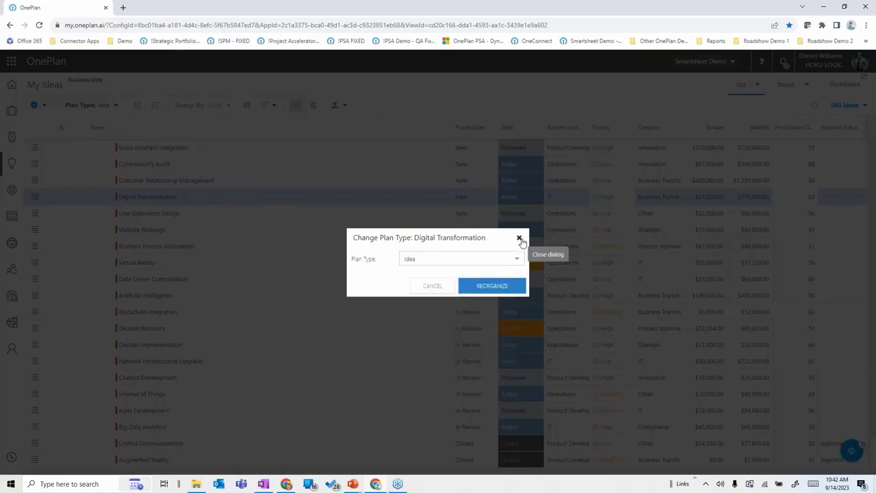
pyautogui.click(520, 239)
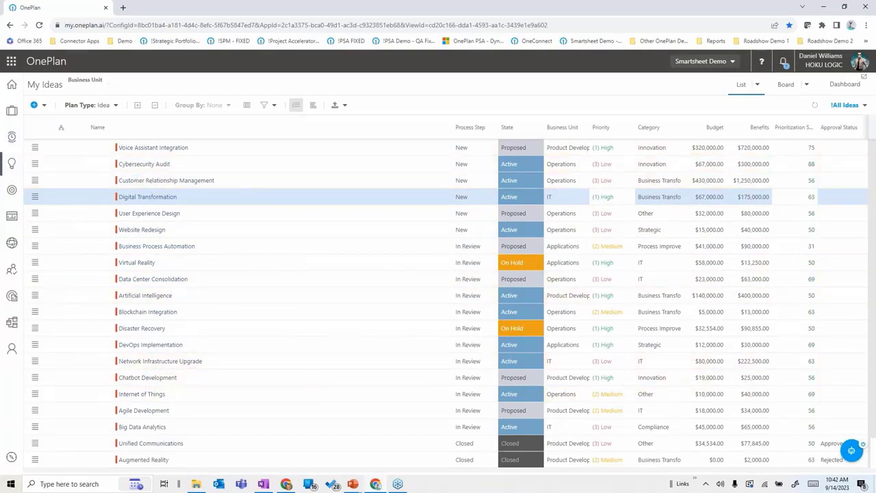
# Open the My Strategy list, expand all objectives and look through the key results beneath them.
pyautogui.click(10, 190)
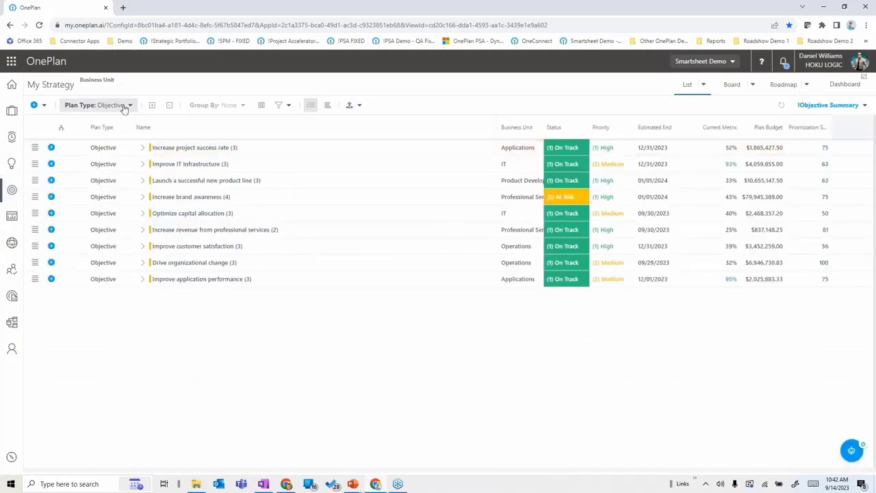
pyautogui.click(152, 108)
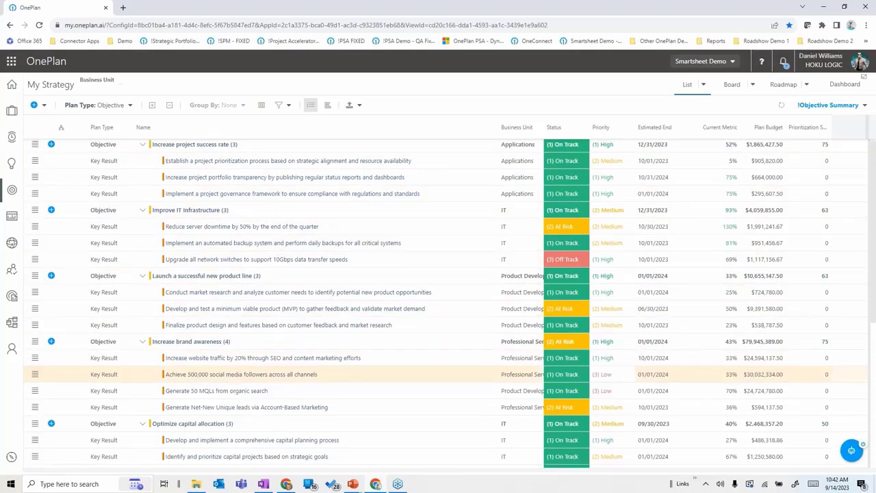
pyautogui.scroll(-2, 308, 366)
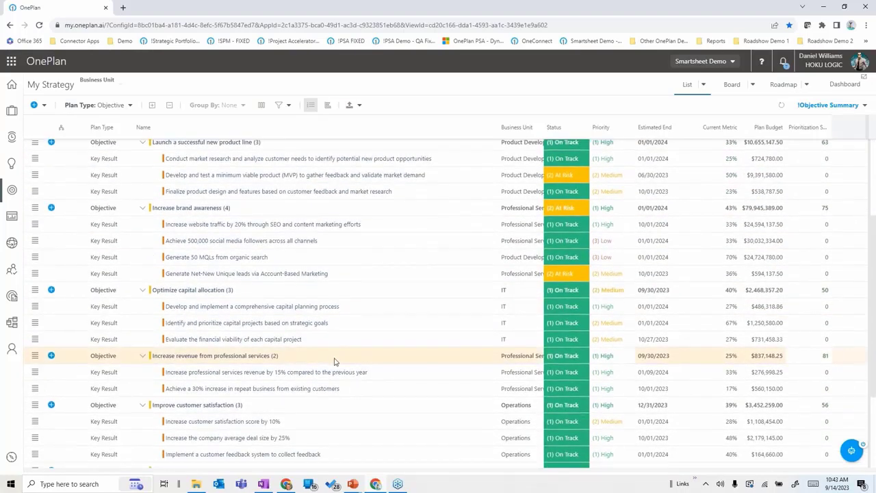
# Open the Improve customer satisfaction objective and review its information, schedule, financials, prioritization and associated key results.
pyautogui.click(37, 408)
pyautogui.moveTo(48, 450)
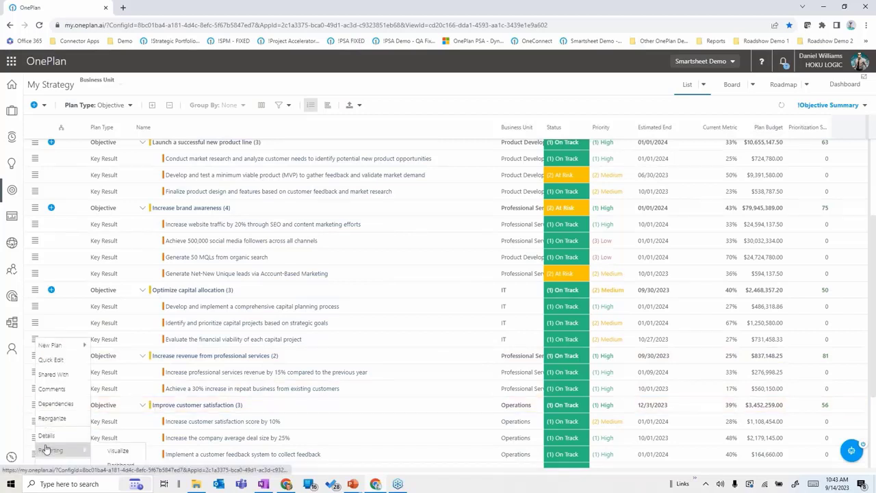
pyautogui.click(118, 452)
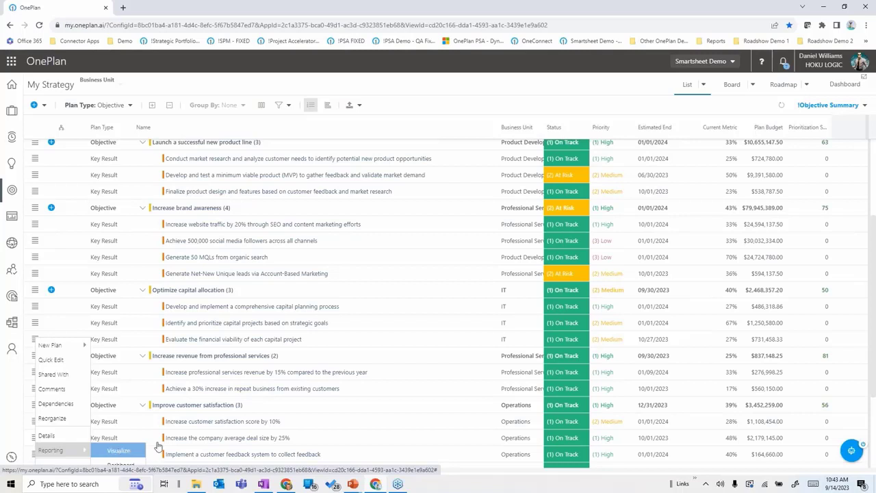
pyautogui.click(205, 405)
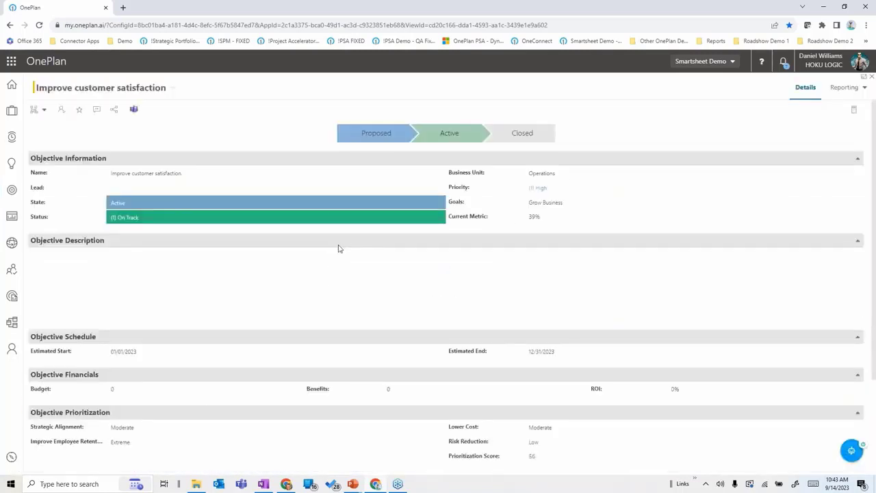
pyautogui.scroll(-3, 339, 249)
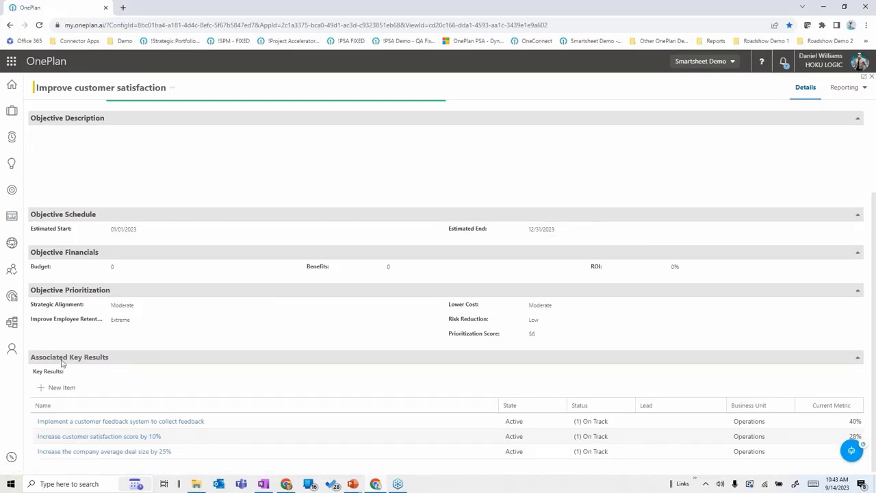
# Open the key result "Increase customer satisfaction score by 10%" and review its metric options, associated plans and EA items.
pyautogui.click(96, 436)
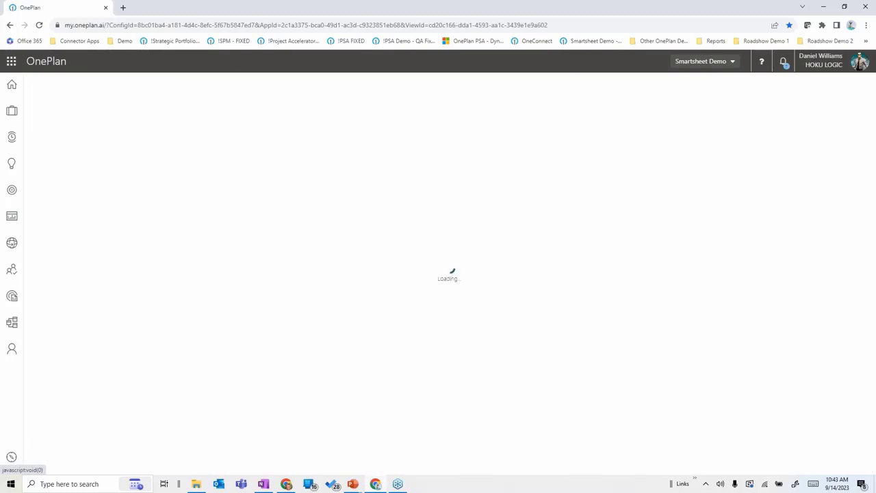
pyautogui.scroll(-1, 305, 356)
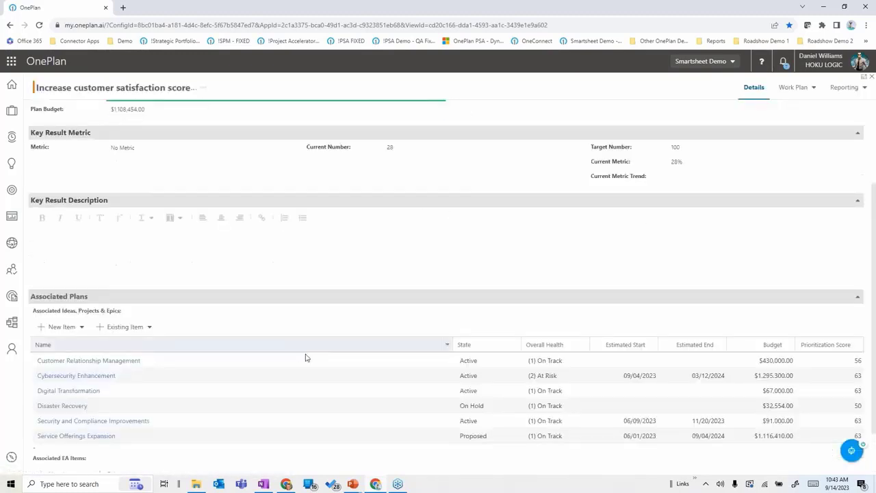
pyautogui.scroll(2, 300, 311)
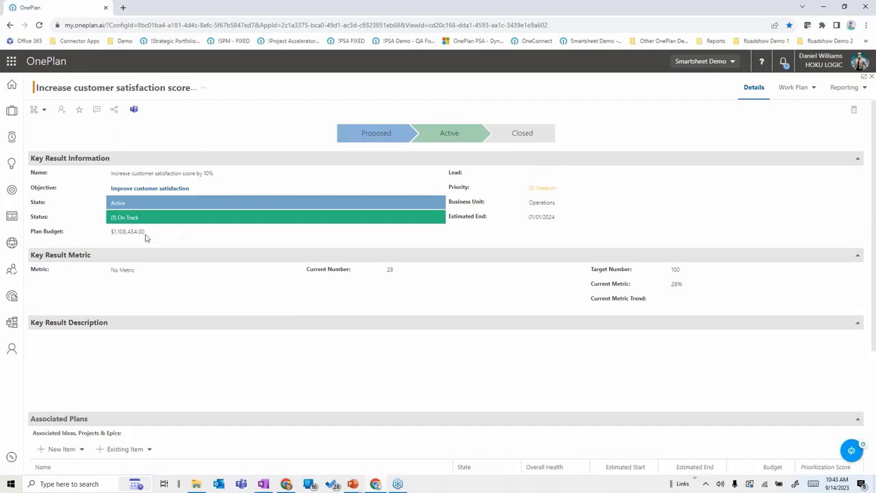
pyautogui.click(190, 271)
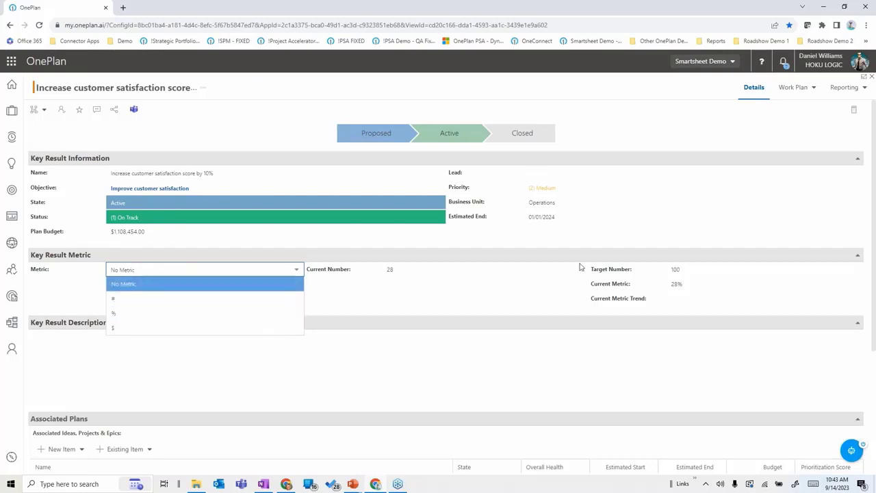
pyautogui.click(675, 113)
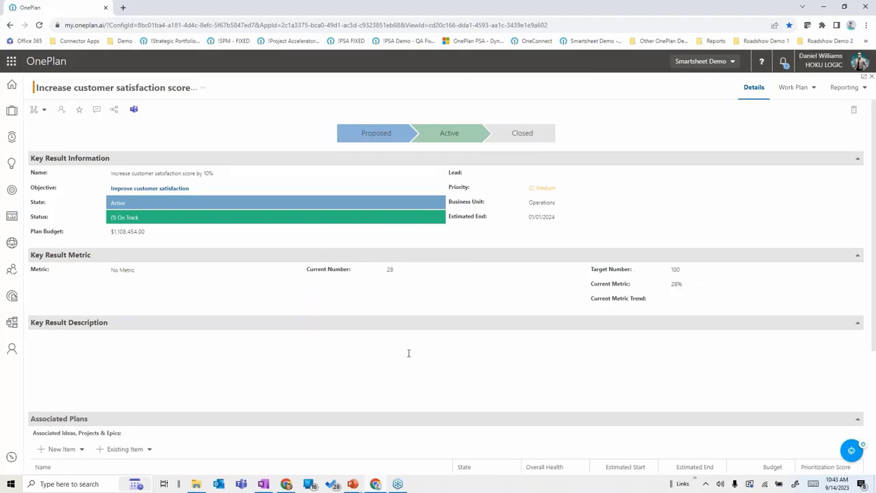
pyautogui.scroll(-3, 409, 353)
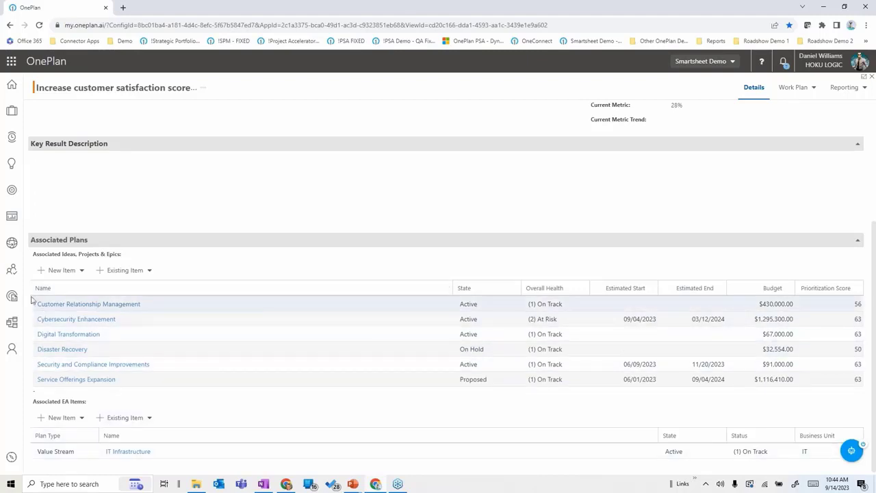
# Open the My Enterprise Architecture list and look through its products, capabilities, applications and value streams.
pyautogui.click(11, 244)
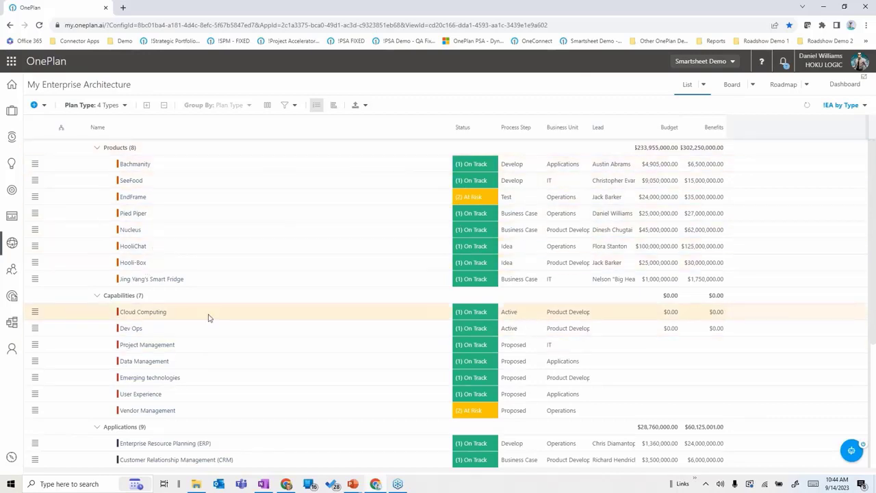
pyautogui.scroll(-3, 192, 401)
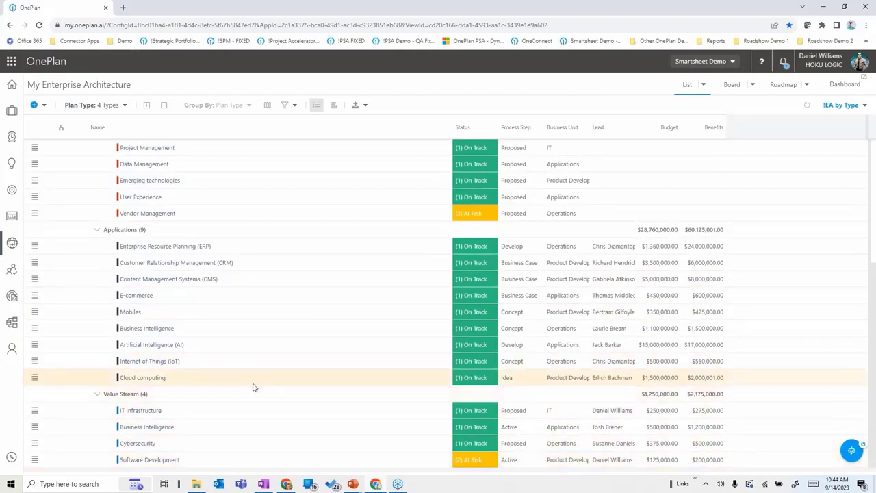
pyautogui.scroll(3, 253, 388)
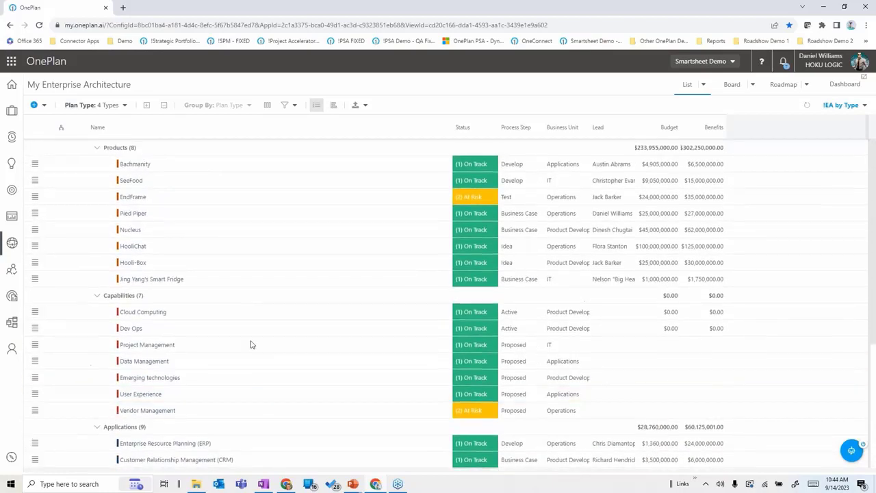
# Open the Bachmanity product and view its dependencies and Product Runway diagram.
pyautogui.click(145, 167)
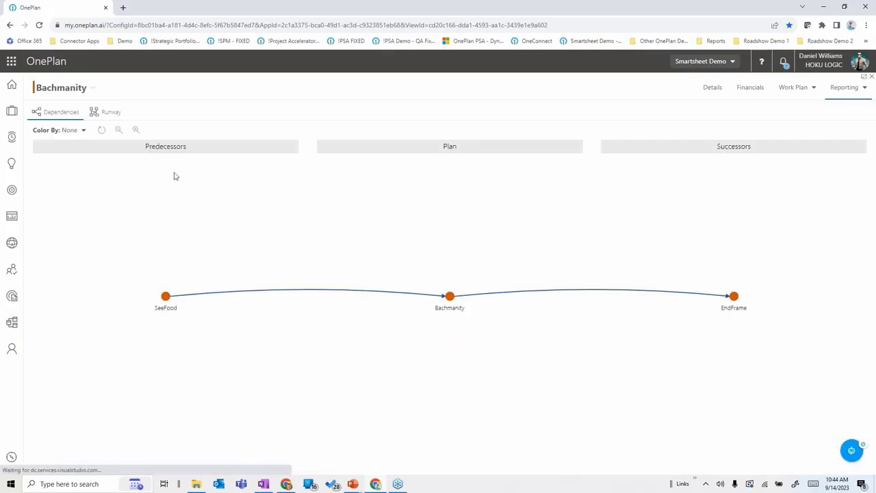
pyautogui.click(111, 114)
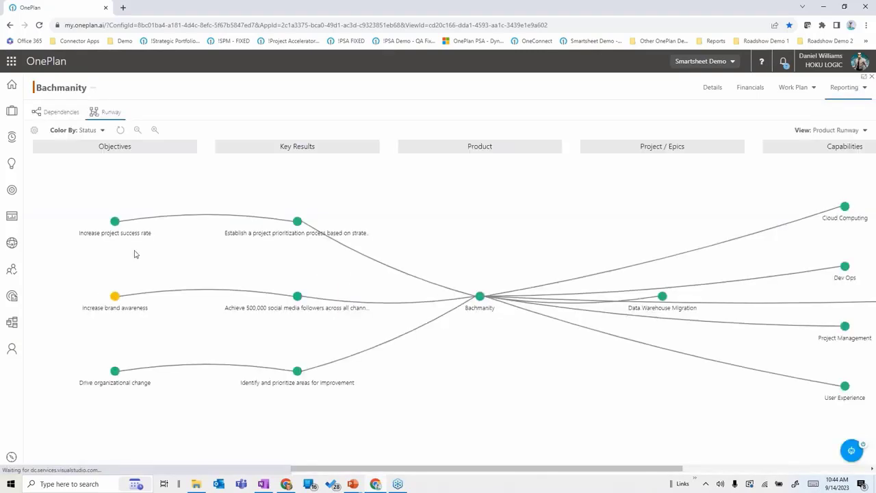
# Review Bachmanity's product details, including its description and the vision, strengths and opportunity fields.
pyautogui.click(711, 88)
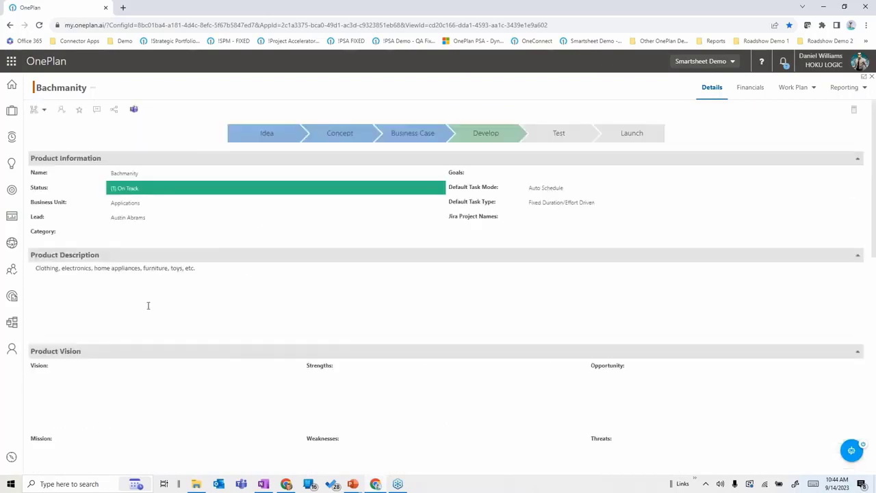
pyautogui.click(198, 392)
pyautogui.click(399, 397)
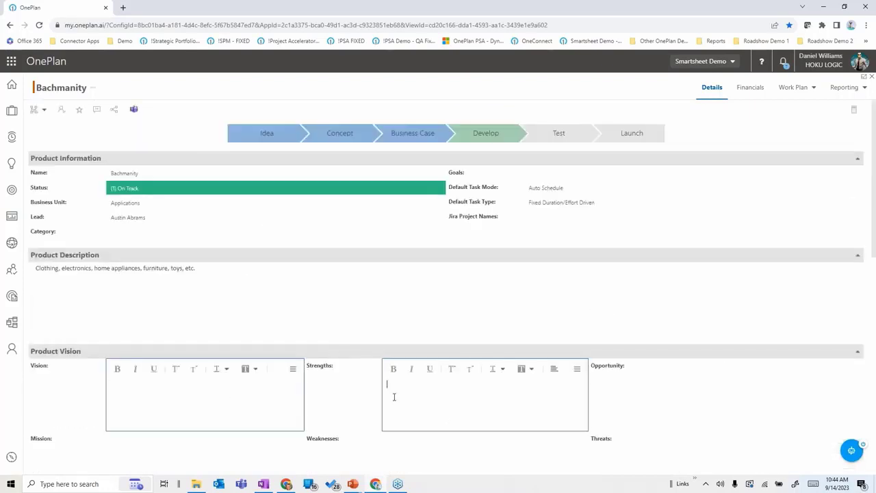
pyautogui.click(643, 414)
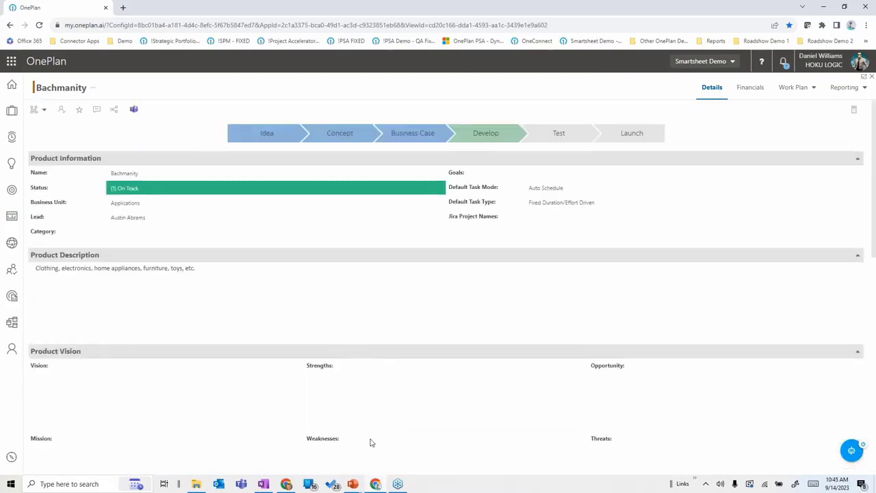
pyautogui.scroll(-5, 268, 315)
# Open the IT 2023 Project Planning model in the Modeler and display its 6M Budget scenario.
pyautogui.click(12, 323)
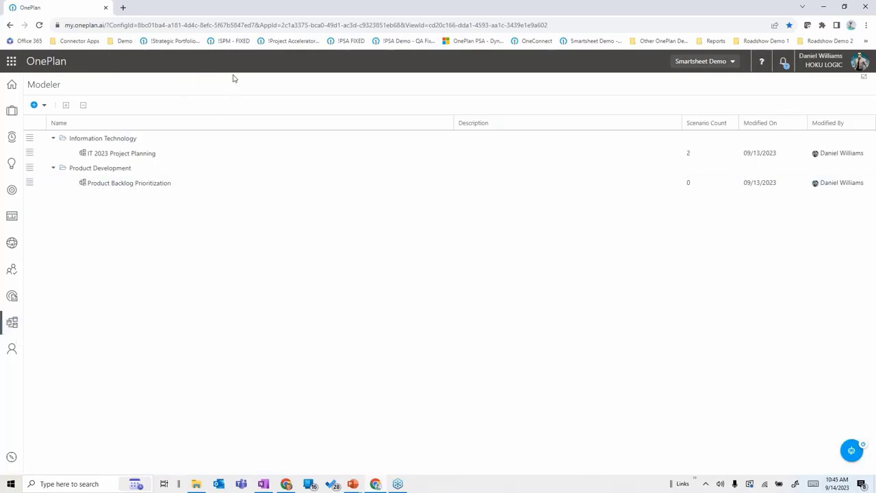
pyautogui.click(119, 153)
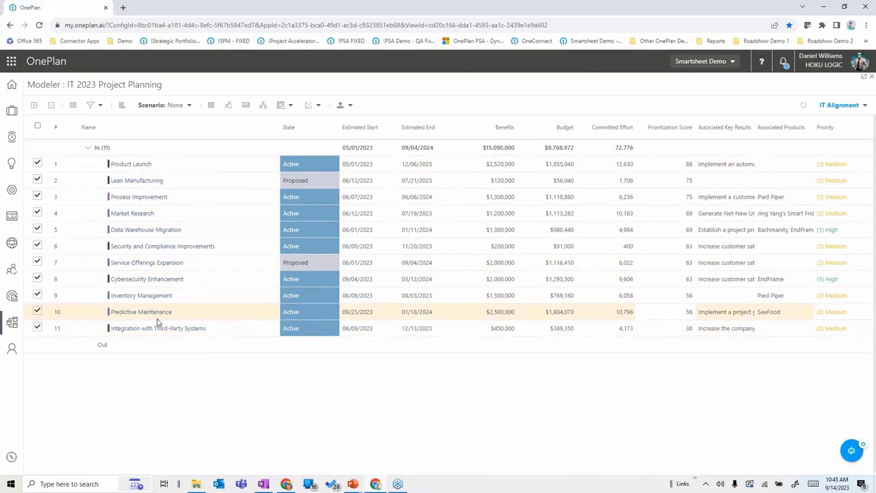
pyautogui.click(187, 107)
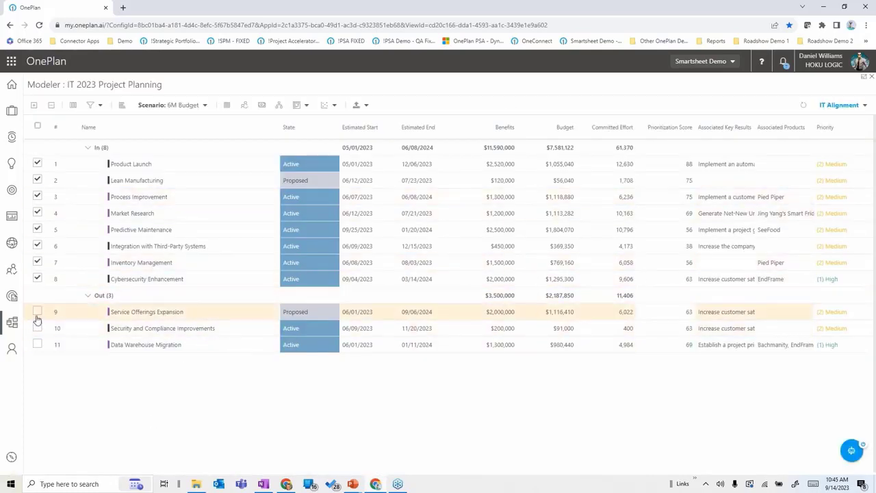
# Take Cybersecurity Enhancement out of the 6M Budget scenario, then include it again.
pyautogui.click(39, 281)
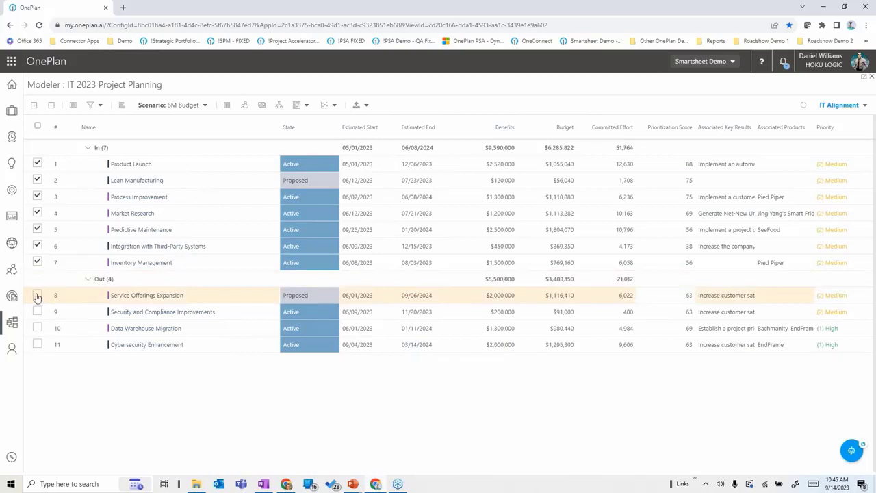
pyautogui.click(37, 344)
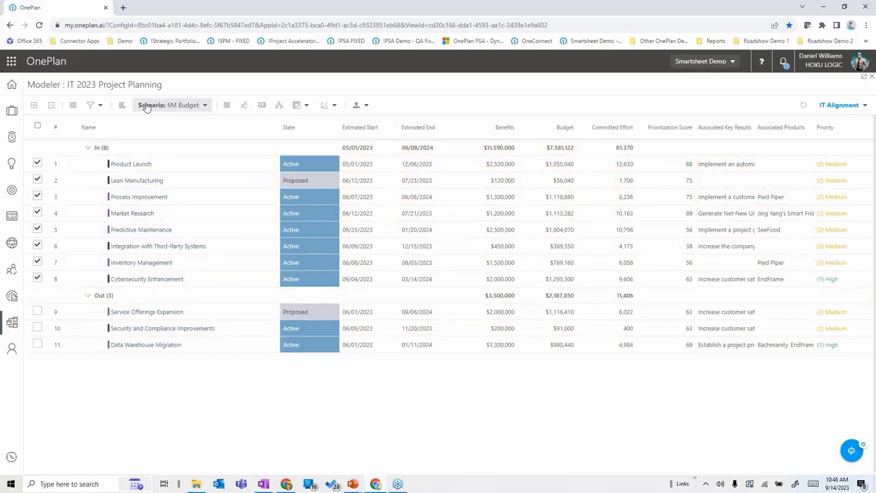
# Show the scenario's Gantt timeline and review its monthly 2023 budget against target and its committed resource hours.
pyautogui.click(124, 107)
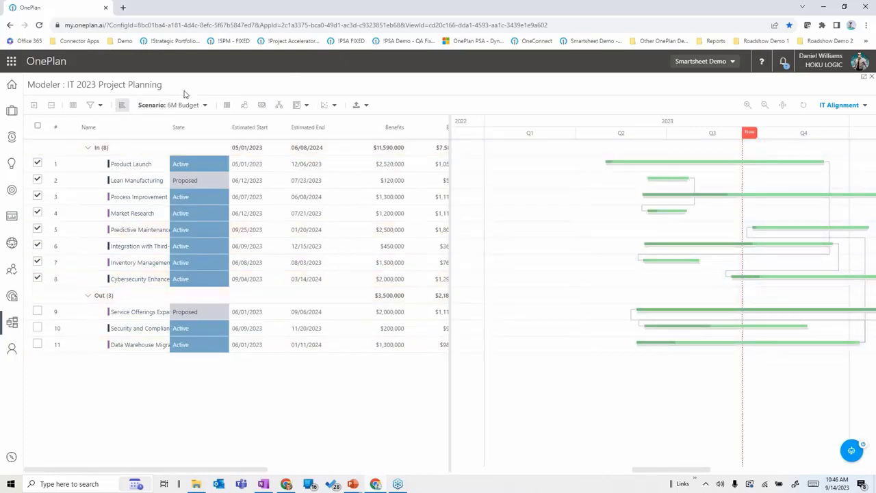
pyautogui.click(260, 107)
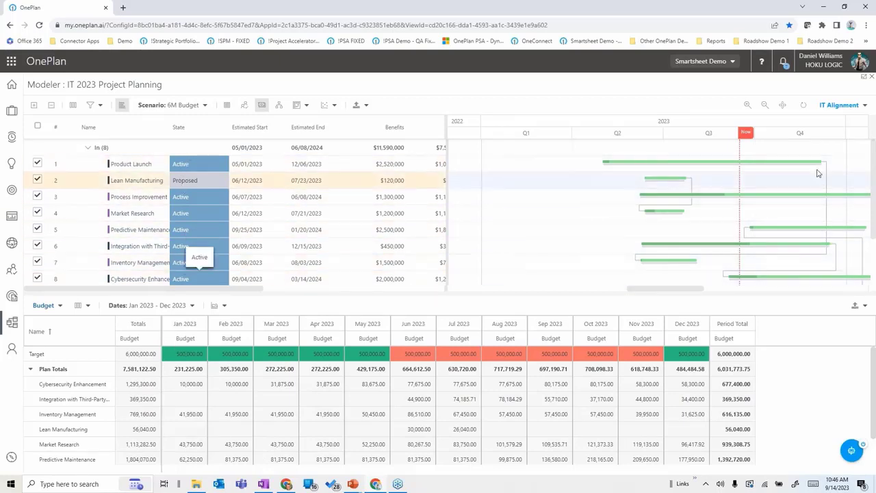
pyautogui.click(245, 105)
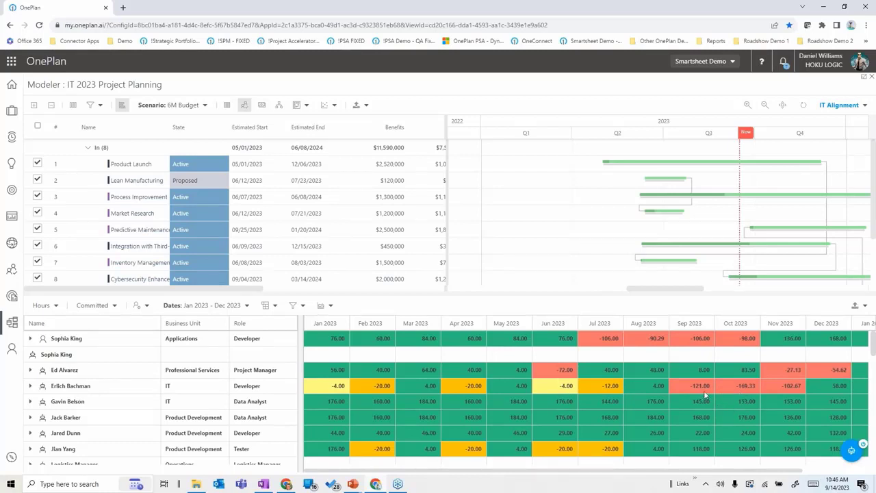
# Exclude Predictive Maintenance from the scenario and reschedule Lean Manufacturing on the timeline to start 09/01/2023.
pyautogui.click(37, 230)
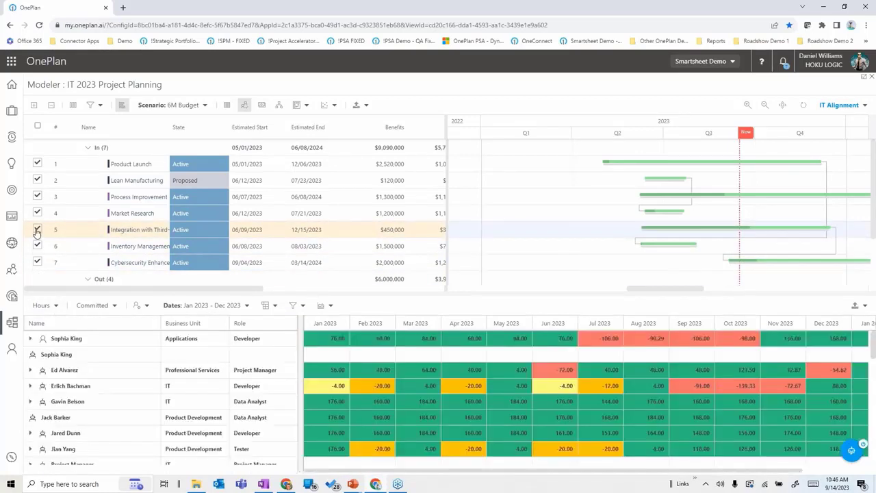
pyautogui.click(652, 198)
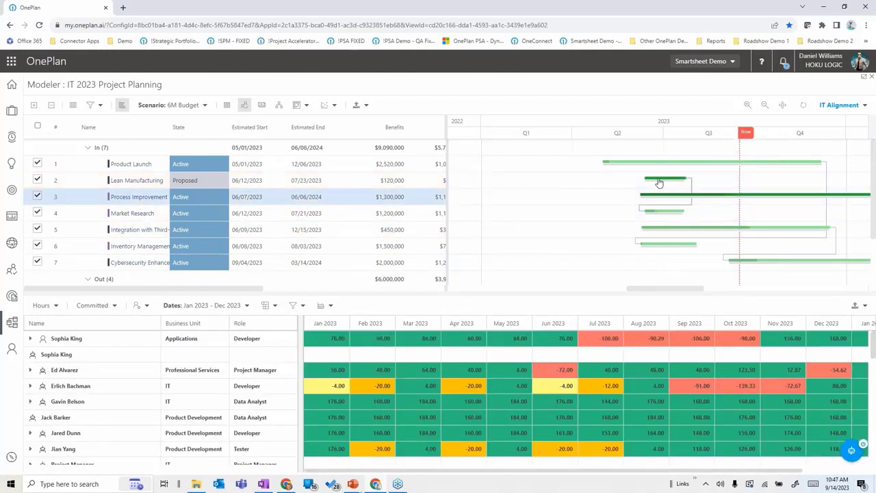
pyautogui.moveTo(660, 180); pyautogui.dragTo(715, 180)
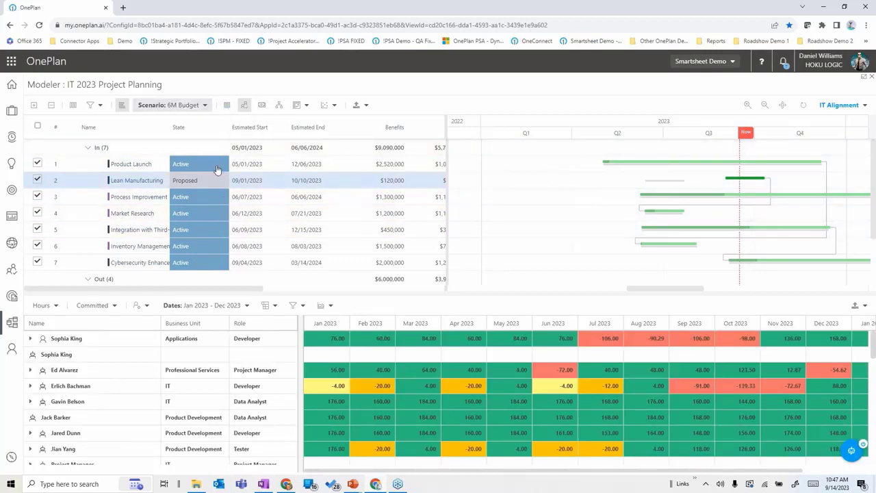
# Compare the current model with the saved budget scenarios, and view the Bubble Chart with 'Out' plans included.
pyautogui.click(206, 107)
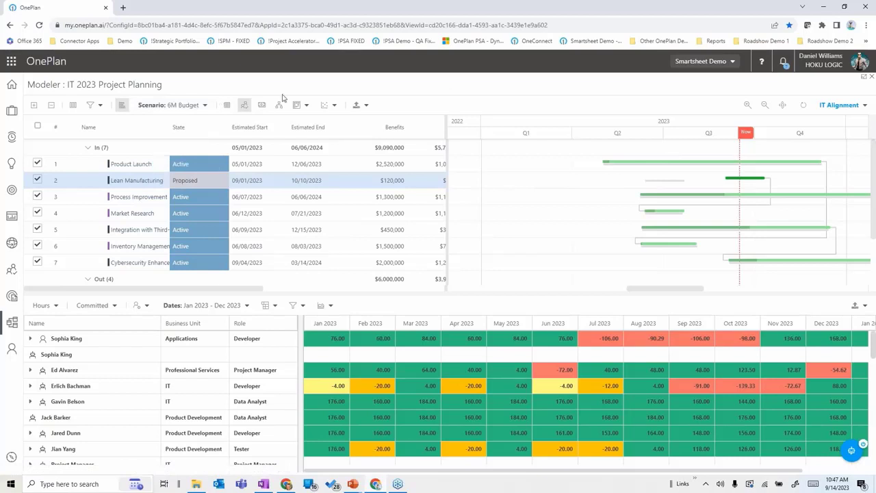
pyautogui.click(227, 105)
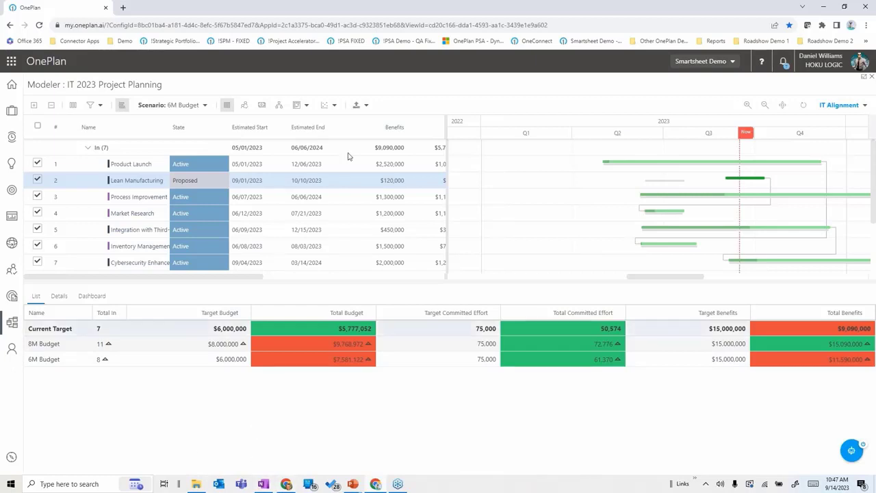
pyautogui.click(326, 109)
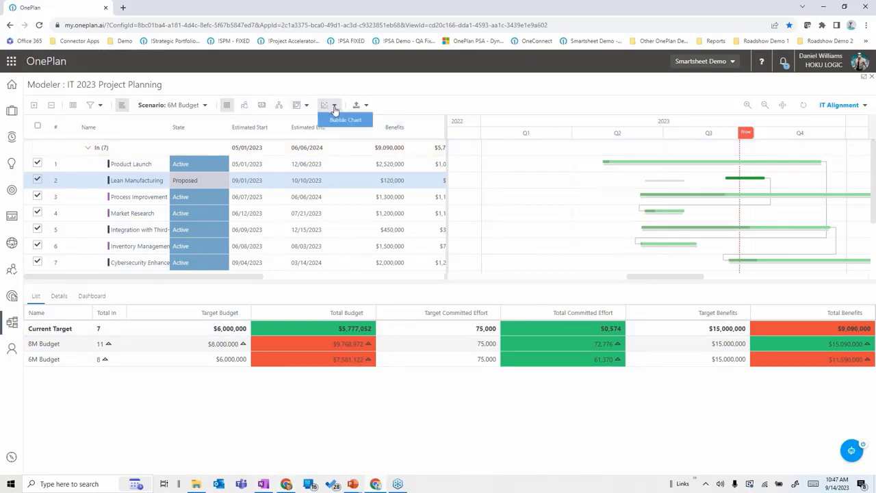
pyautogui.click(336, 121)
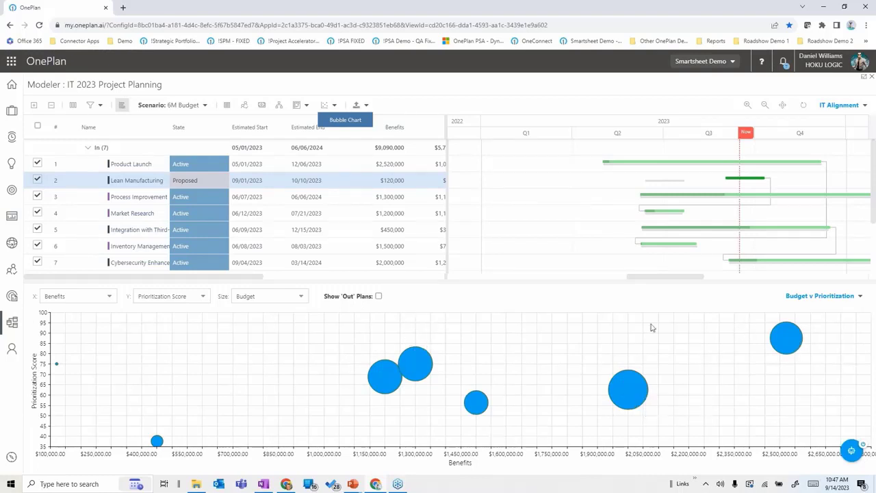
pyautogui.click(379, 296)
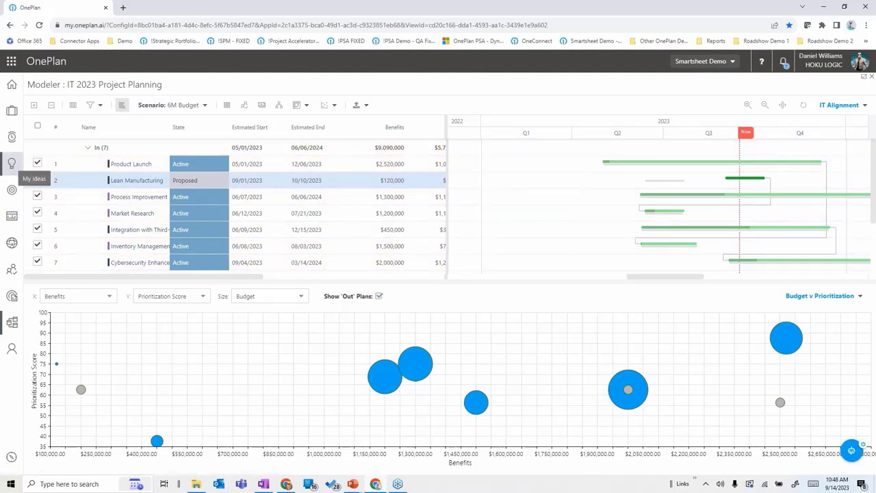
# Ask Sofia from the My Ideas list which 3 projects to approve first based on priority and ROI, and close the assistant.
pyautogui.click(12, 163)
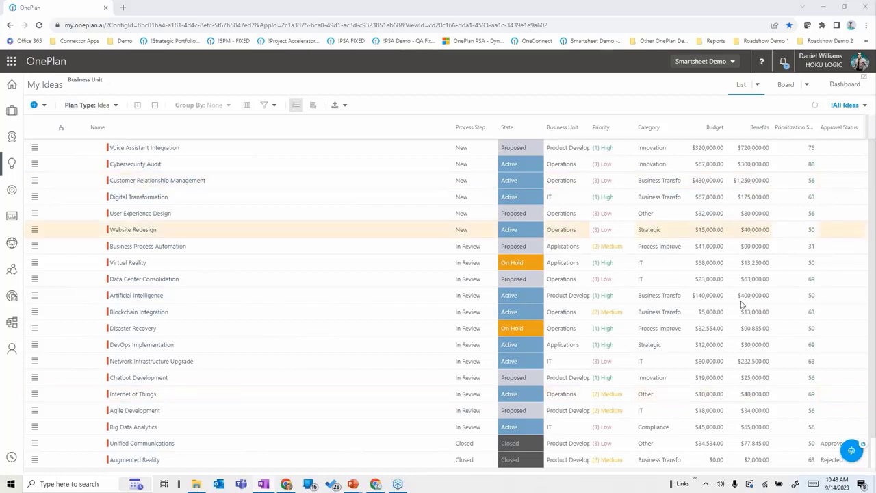
pyautogui.click(852, 451)
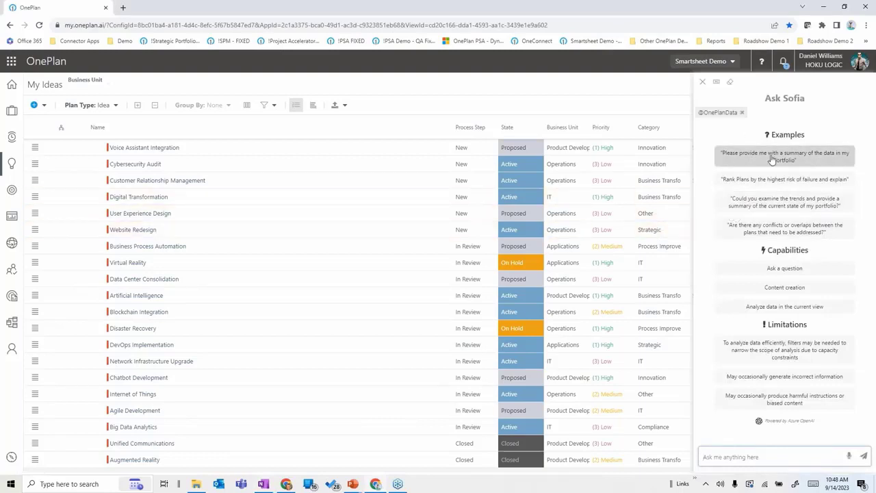
pyautogui.click(718, 455)
pyautogui.hotkey('ctrl', 'v')
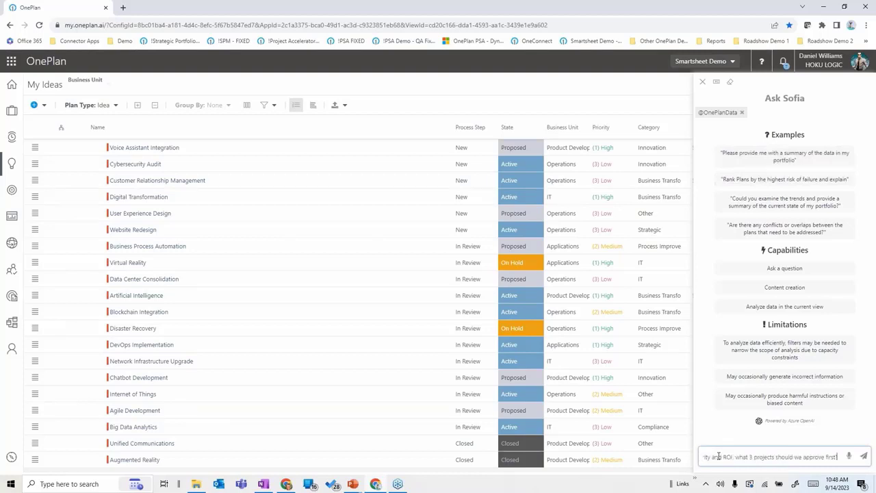
pyautogui.click(863, 456)
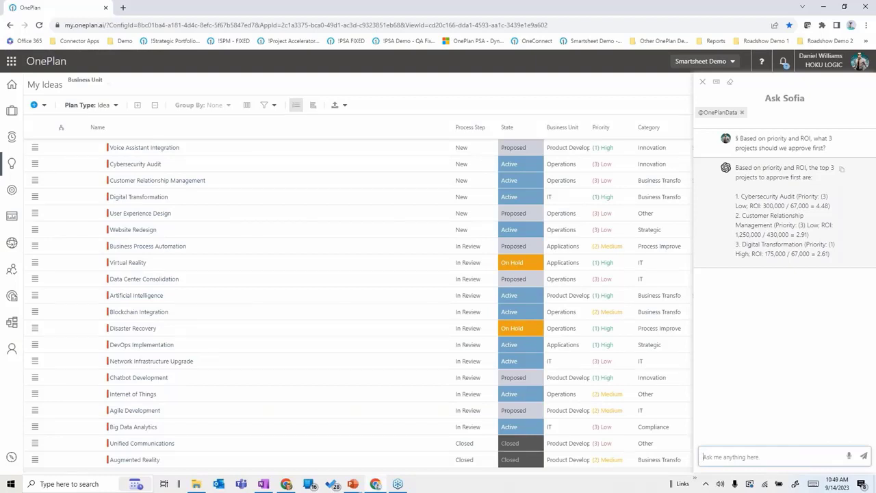
pyautogui.click(703, 83)
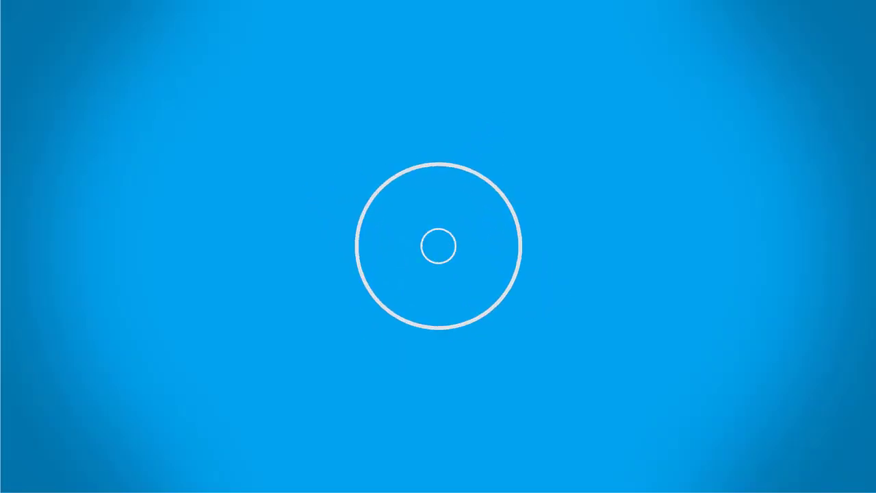